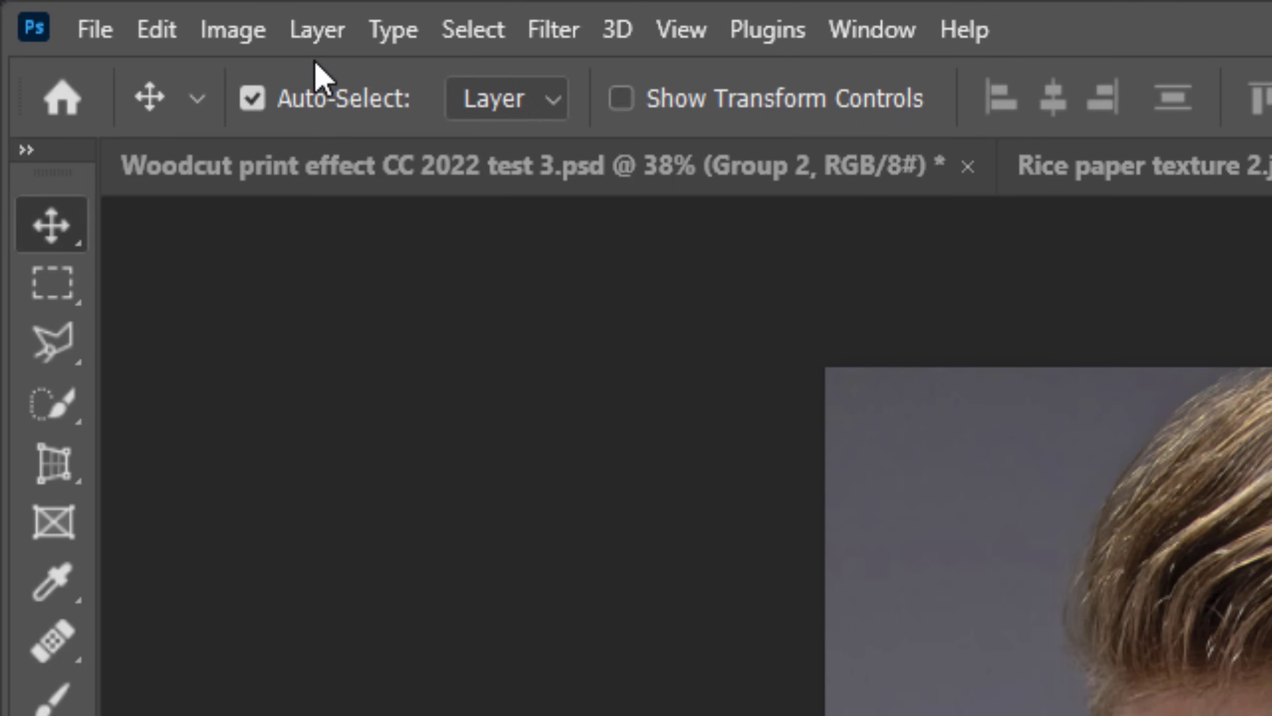
Check the portrait's Image Size: 1909 × 1966 pixels at 150 pixels per inch
click(79, 11)
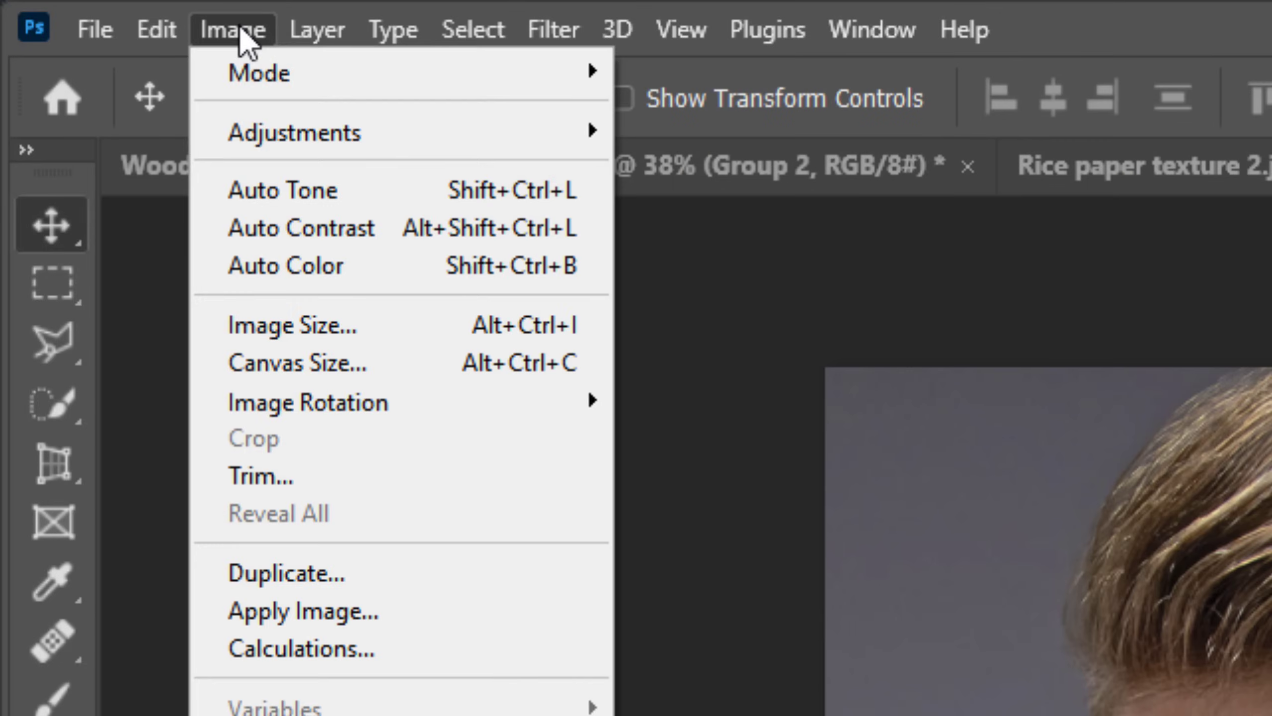
click(266, 335)
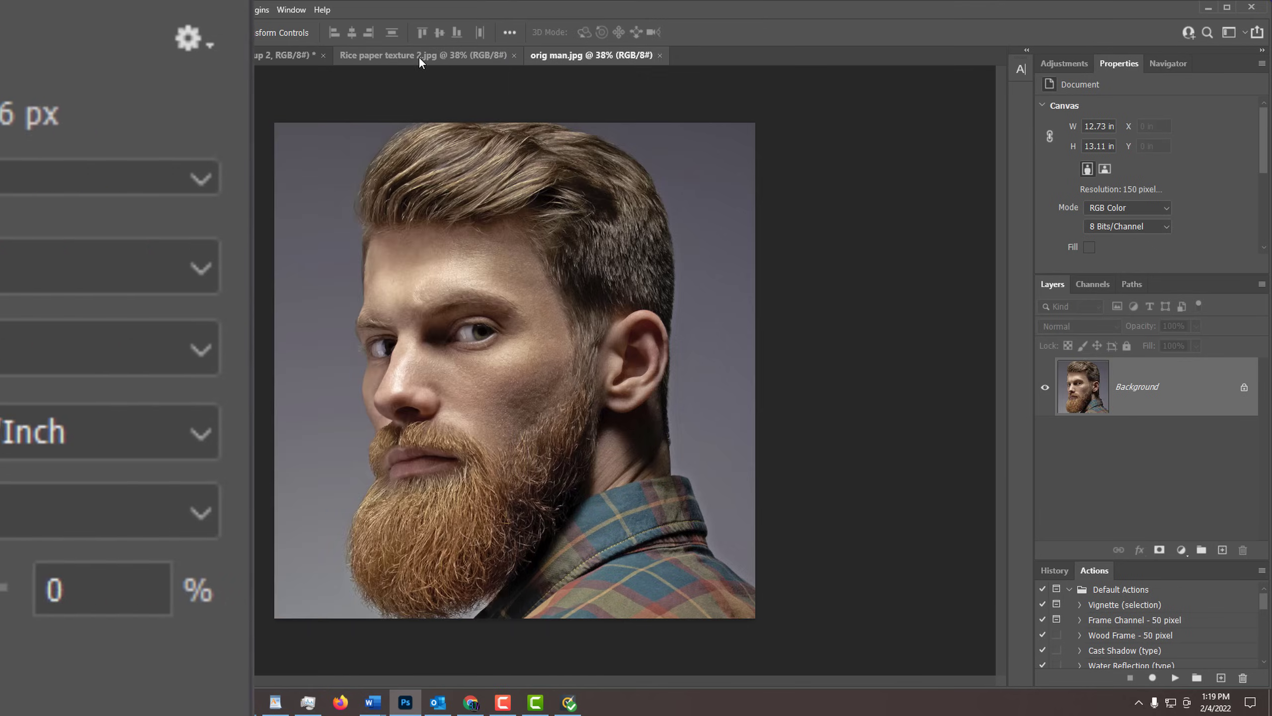
Define the Rice paper texture document as a Photoshop pattern
click(418, 56)
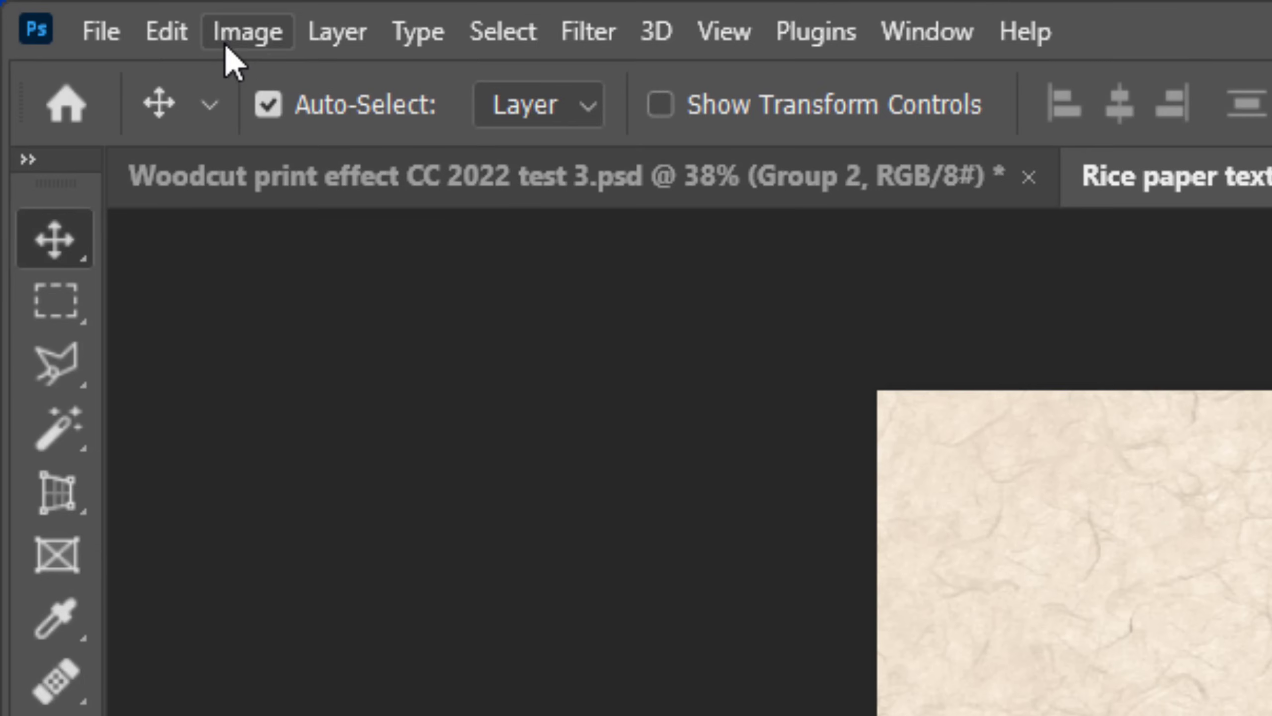
click(52, 10)
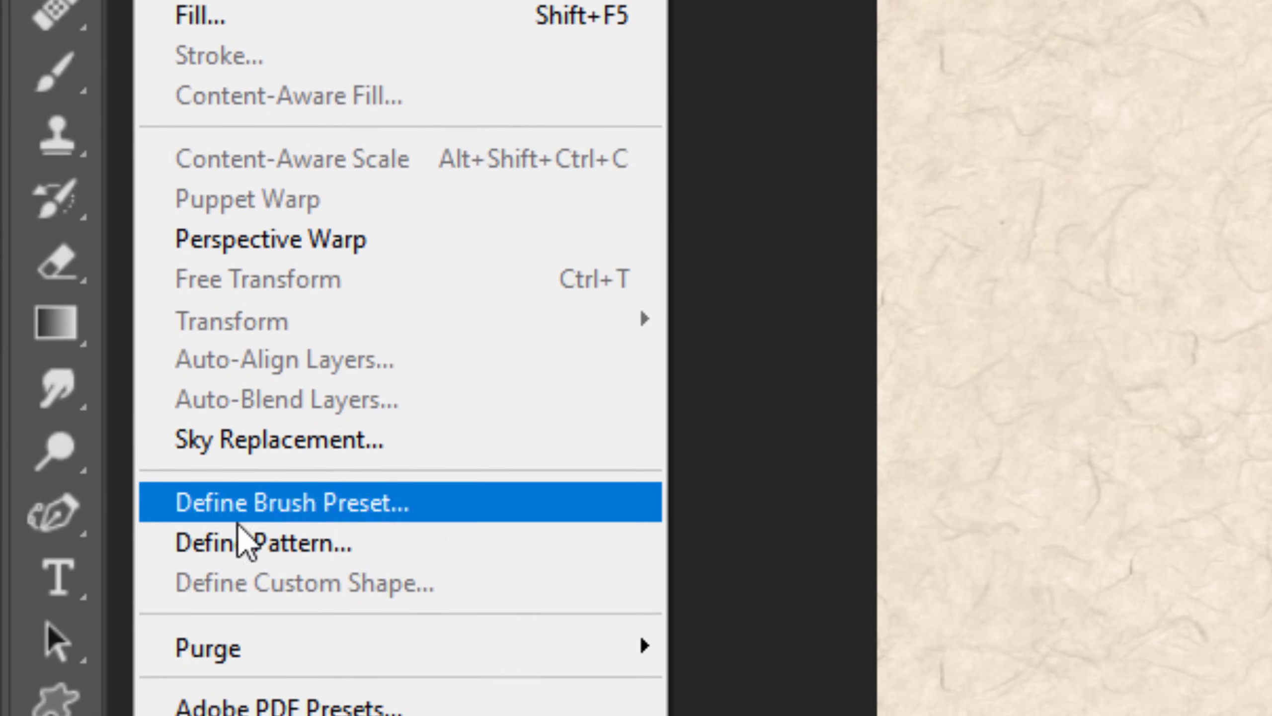
click(261, 557)
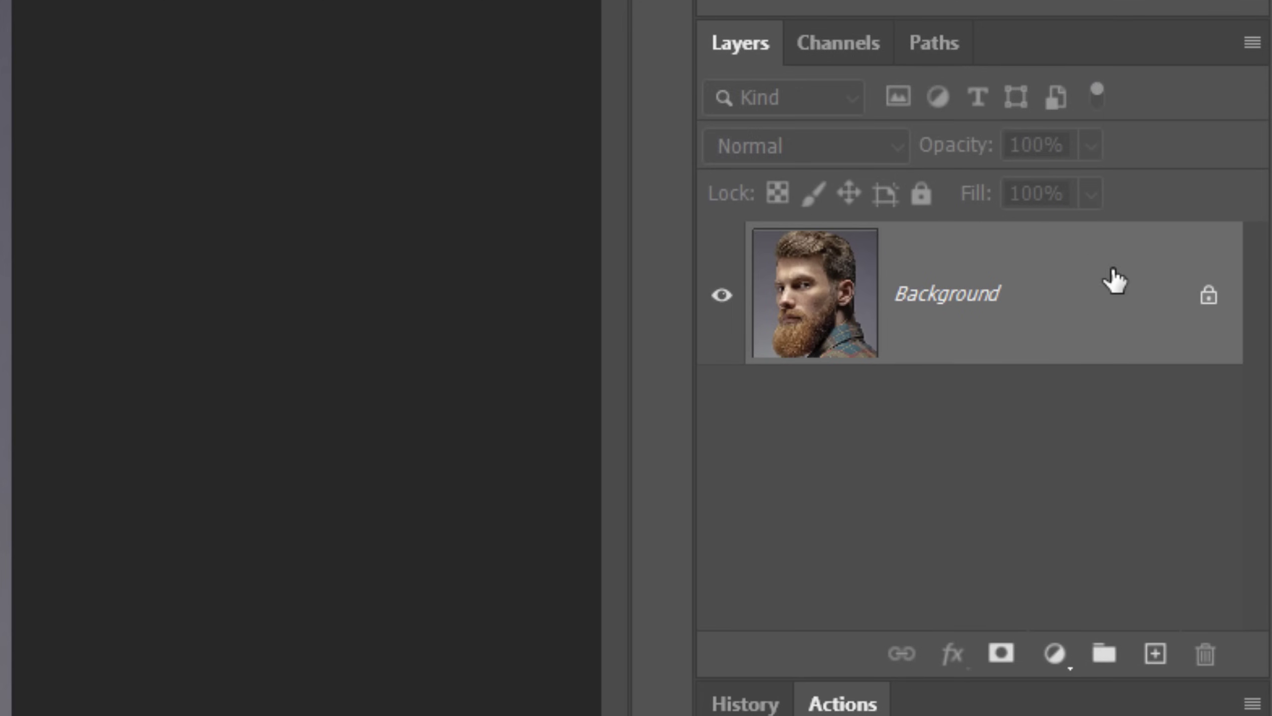
Unlock the background as Layer 0, Select Subject, and add a layer mask hiding the backdrop
click(1208, 301)
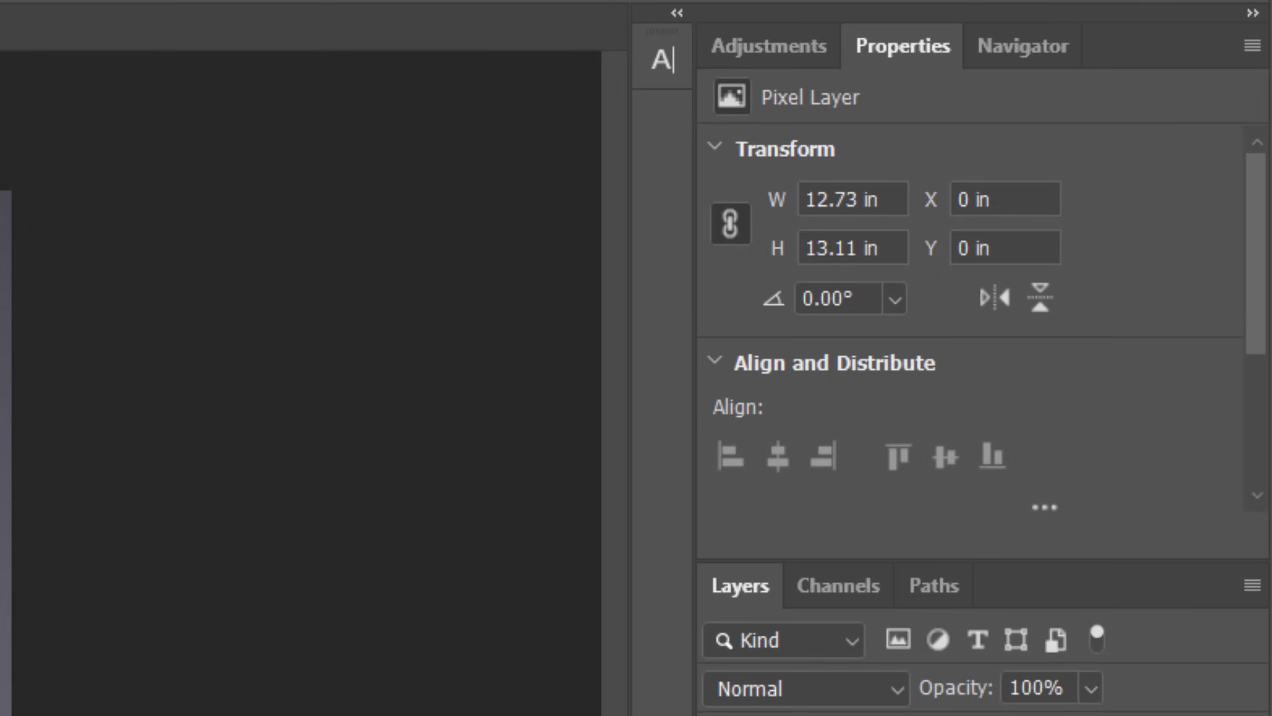
drag(1258, 349, 1254, 574)
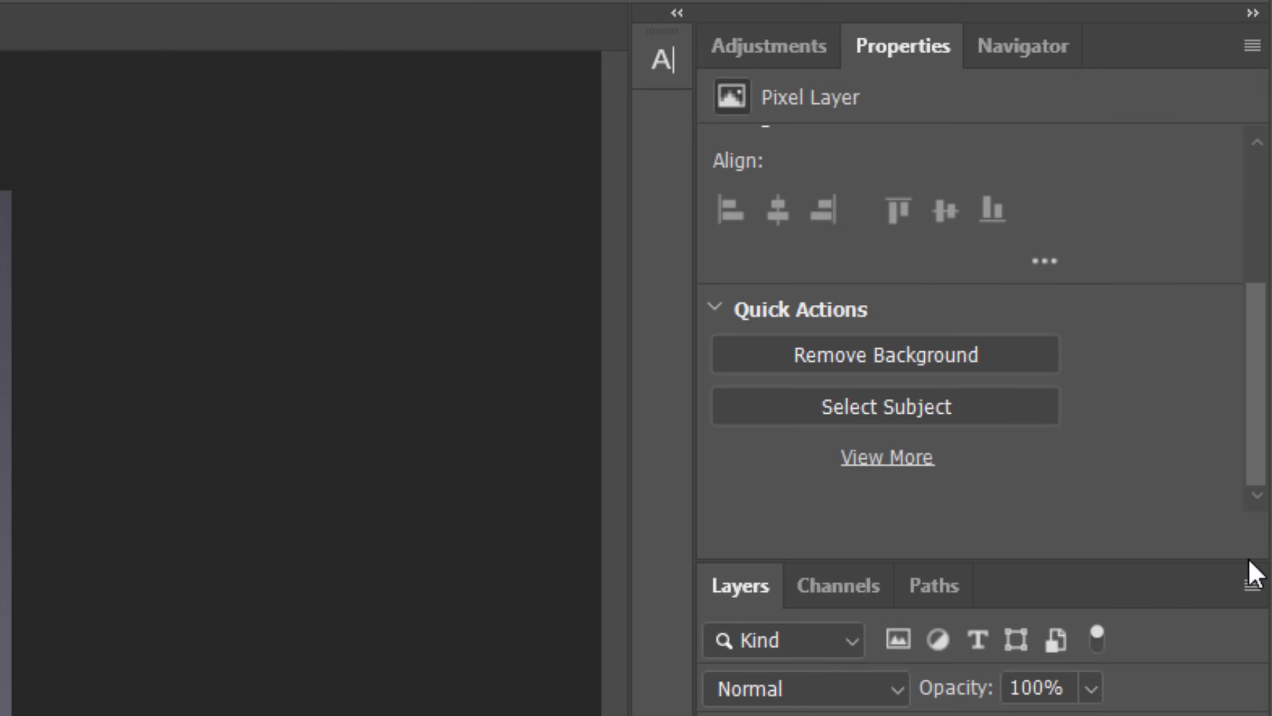
click(873, 358)
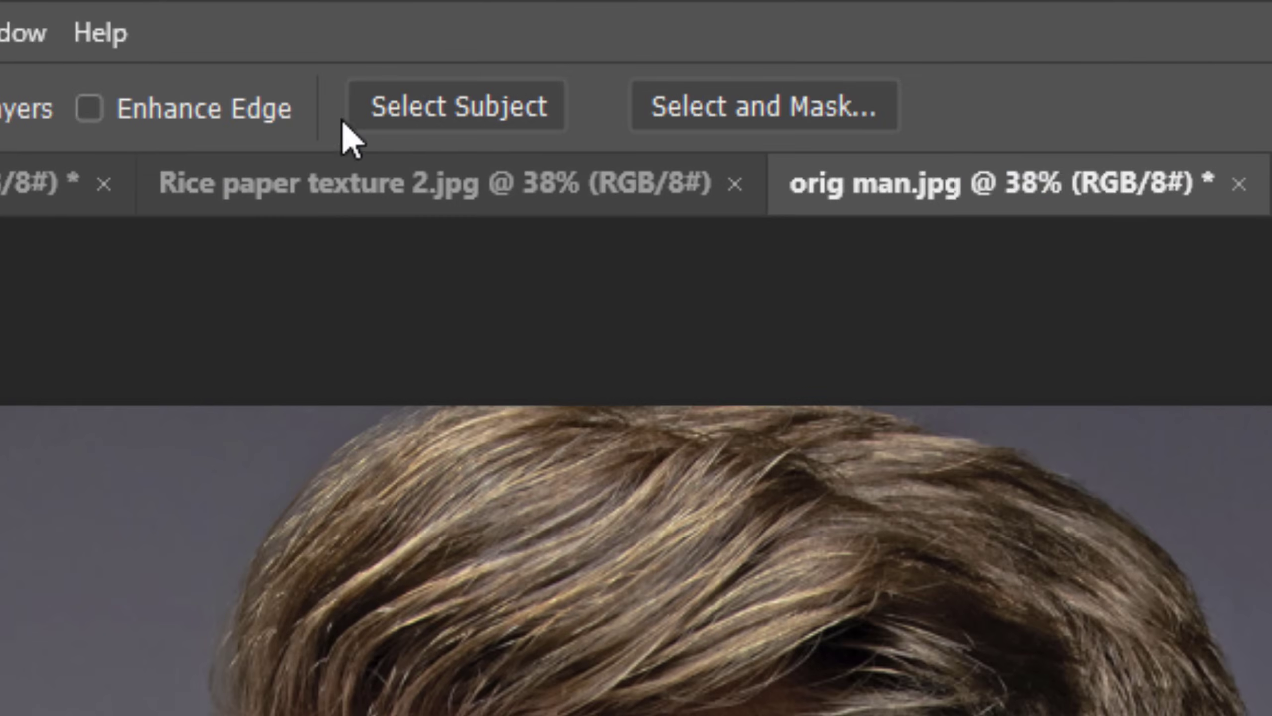
click(444, 110)
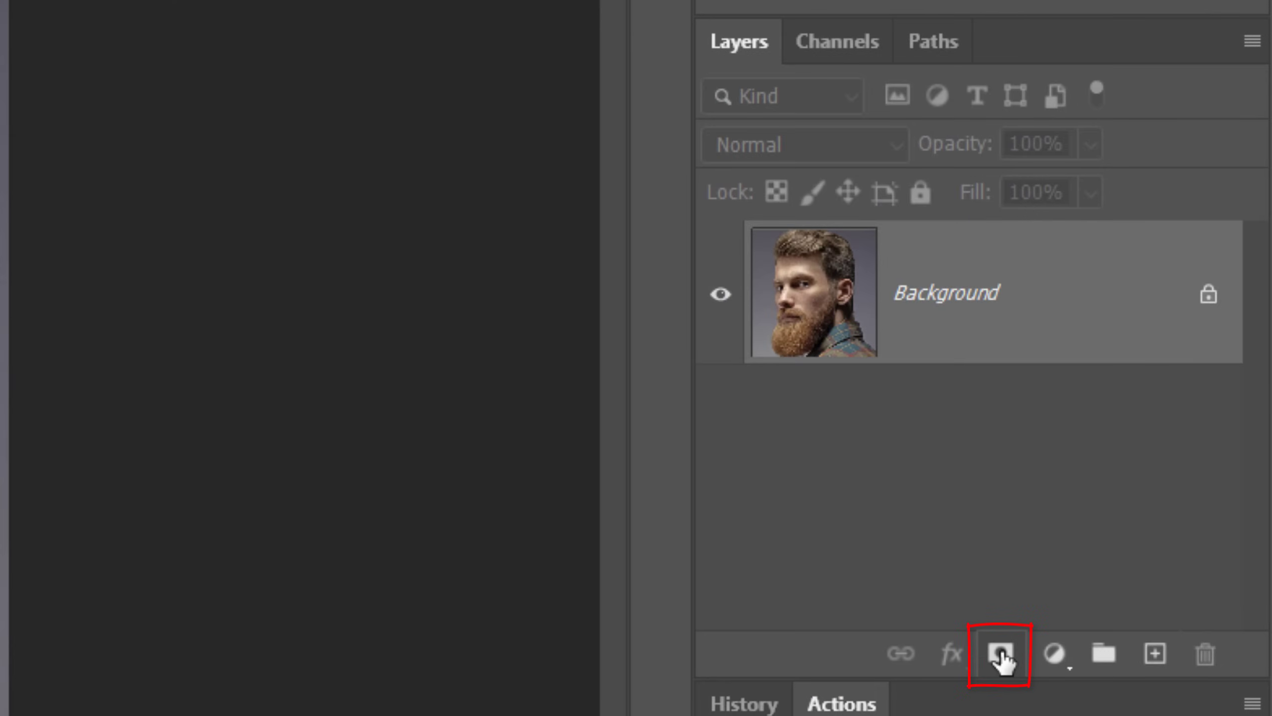
click(1000, 654)
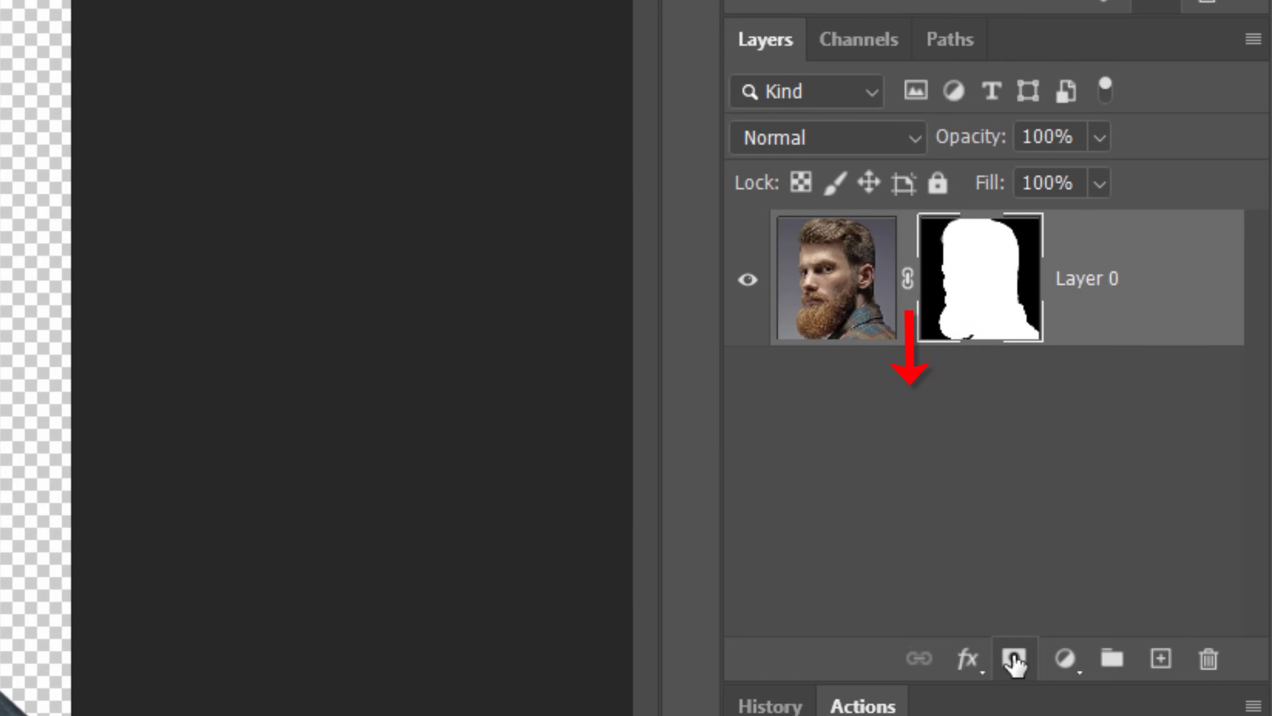
Add a white-filled Layer 1 below Layer 0 and convert both into one smart object
ctrl+click(1162, 659)
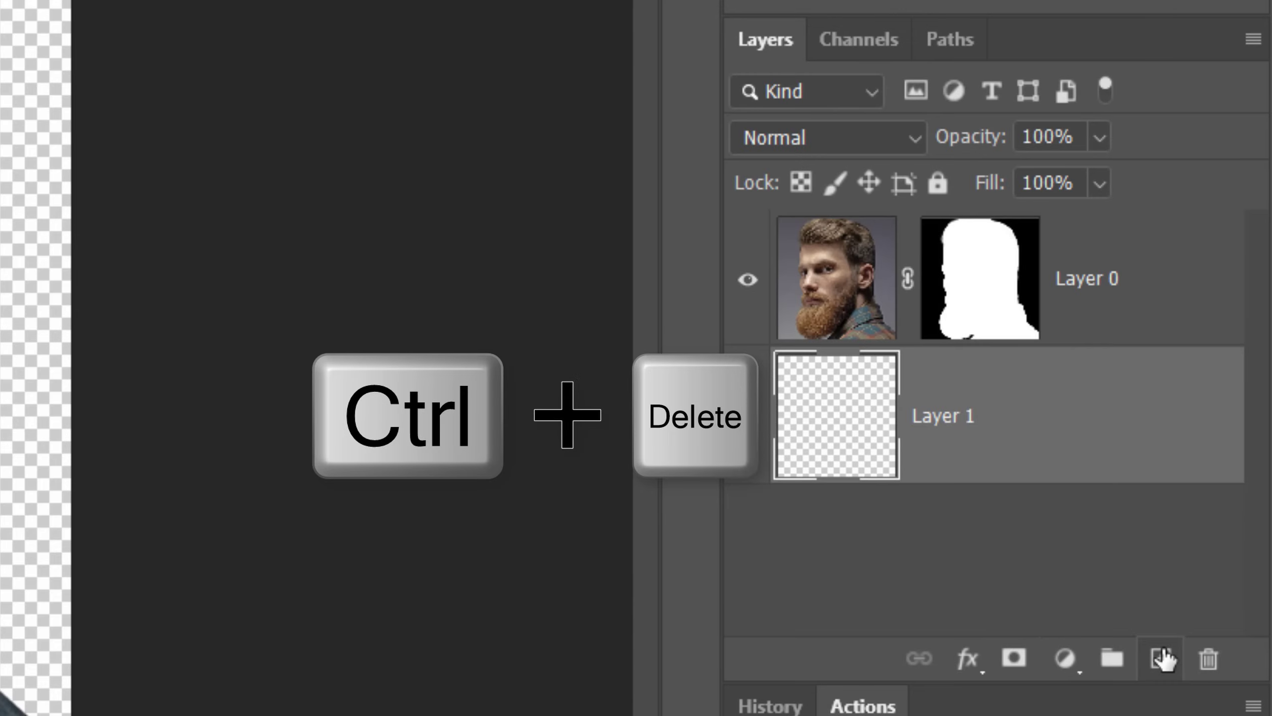
key(ctrl+Delete)
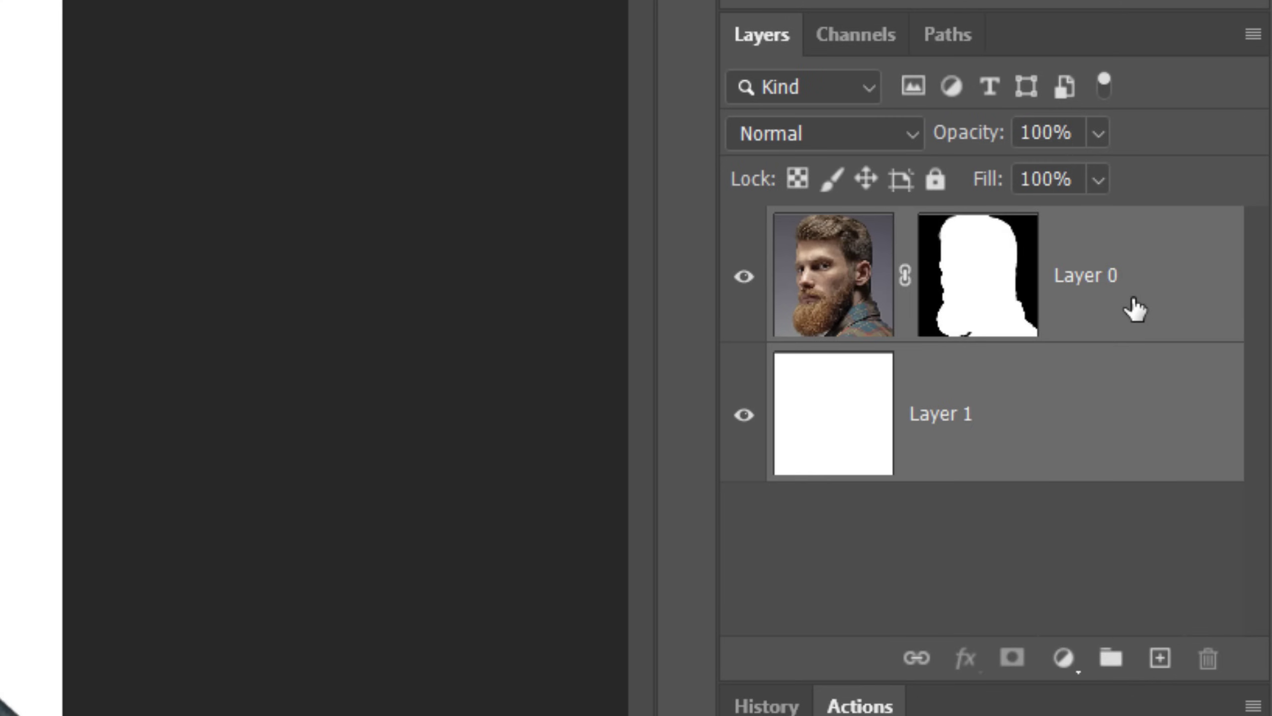
click(1253, 35)
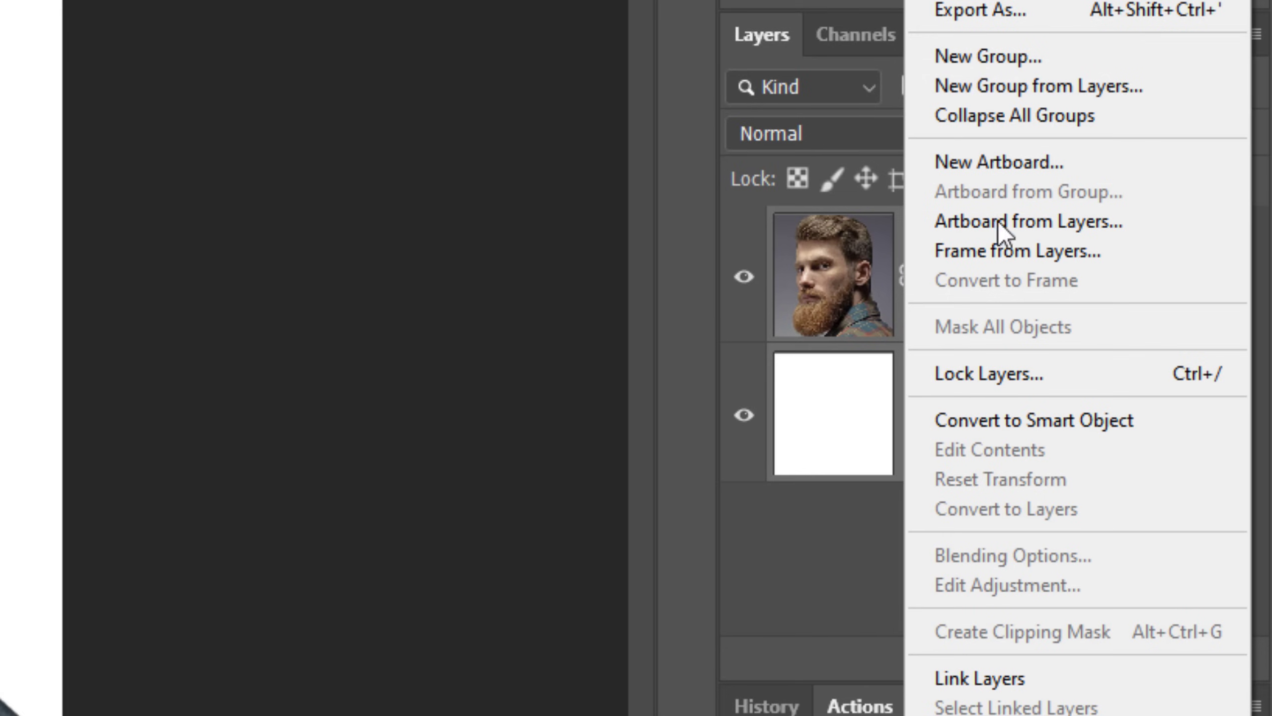
click(990, 420)
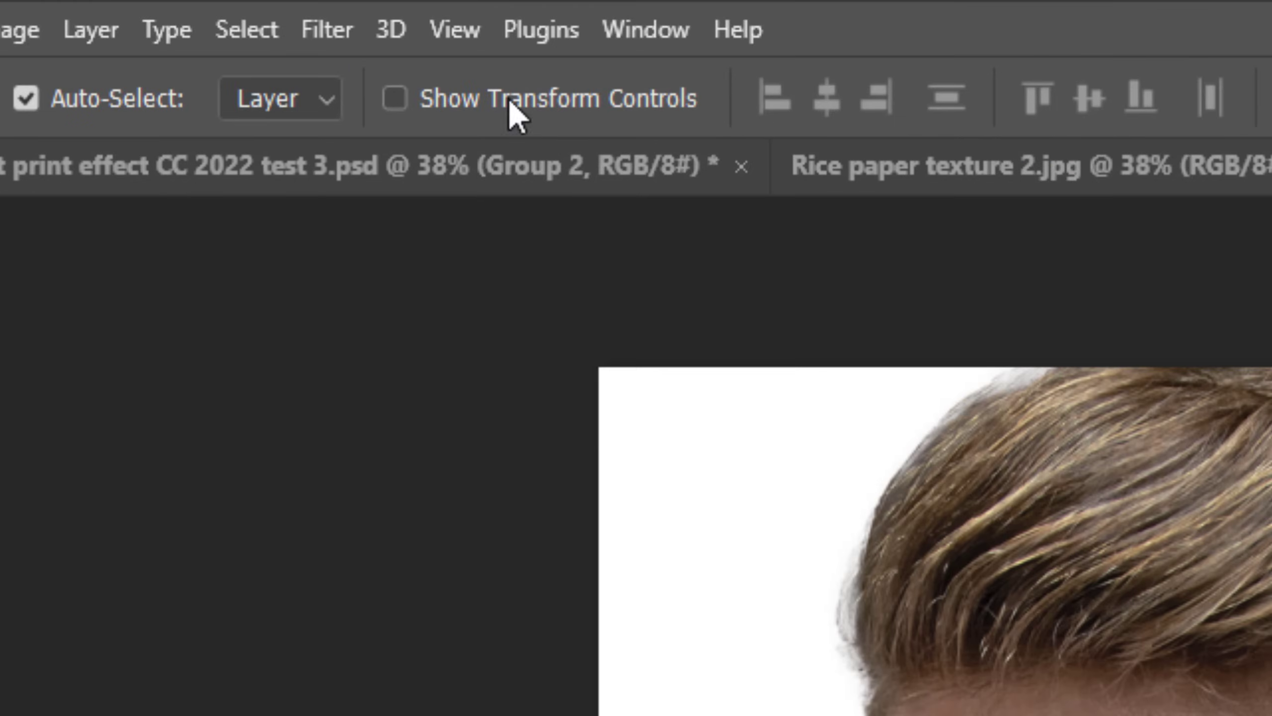
Apply Oil Paint (Stylization 10, Cleanliness 10, Scale 1, Bristle Detail 10), then repeat it
click(332, 29)
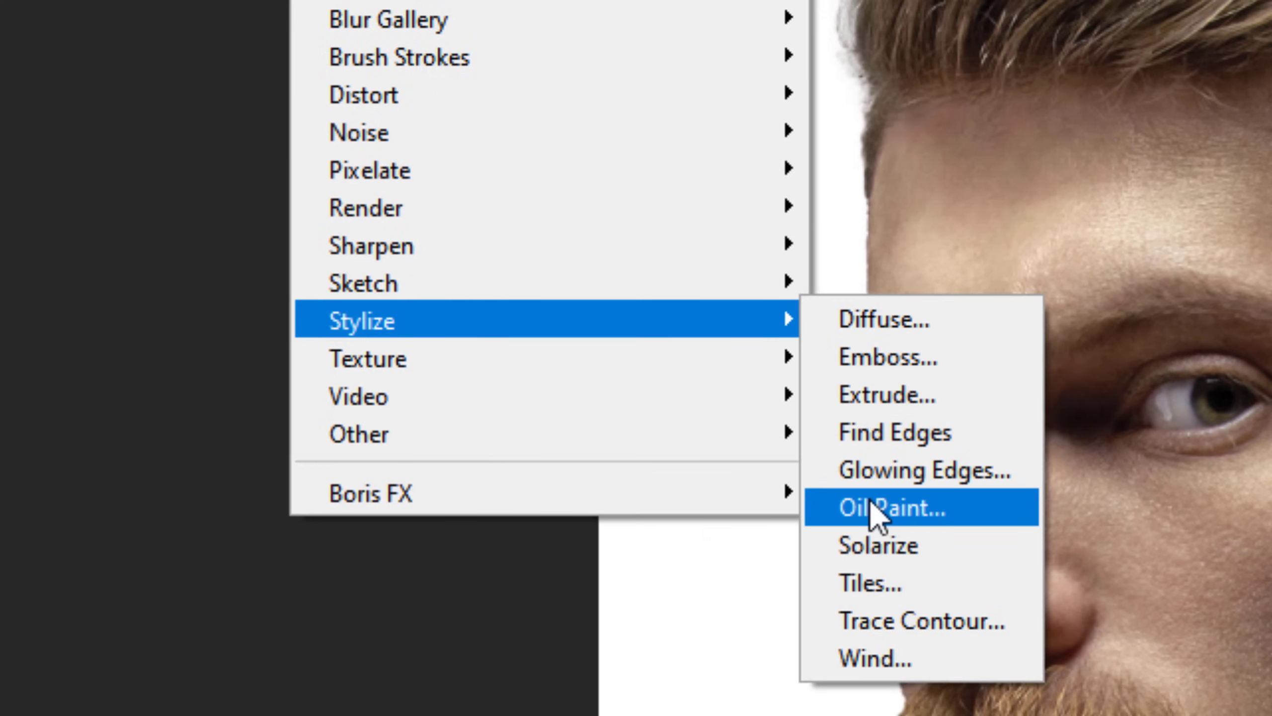
click(878, 516)
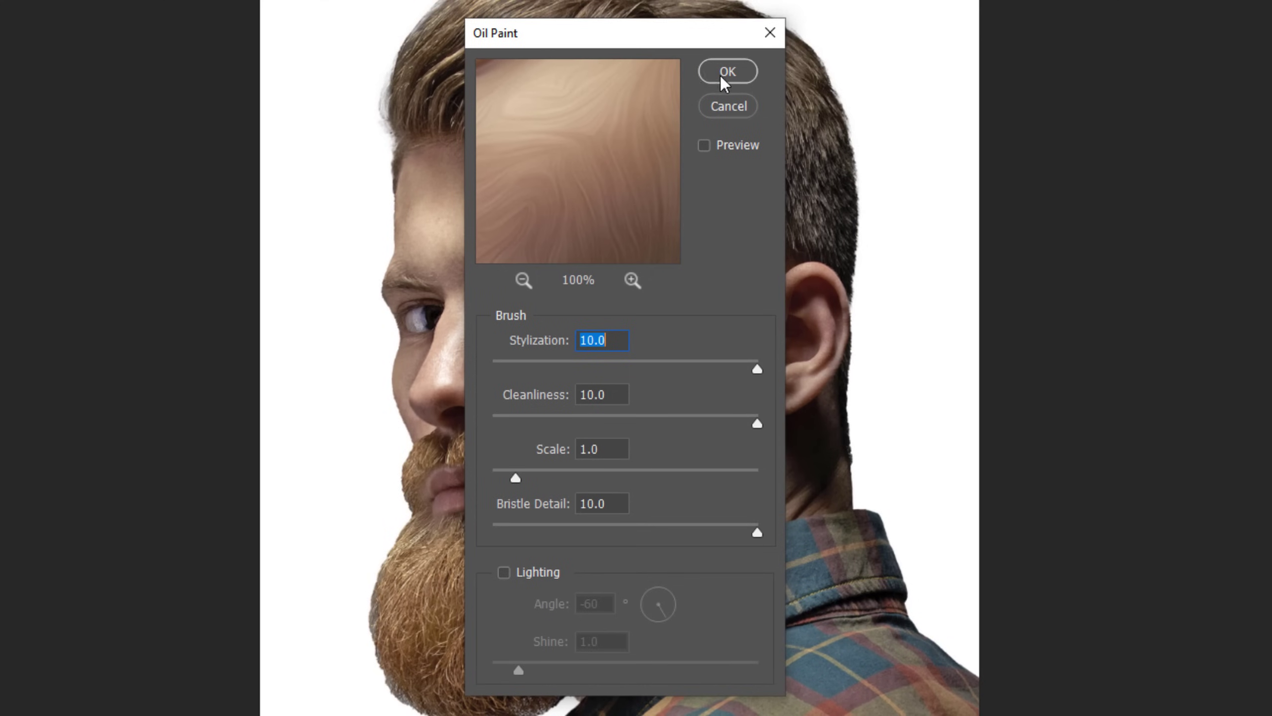
click(730, 74)
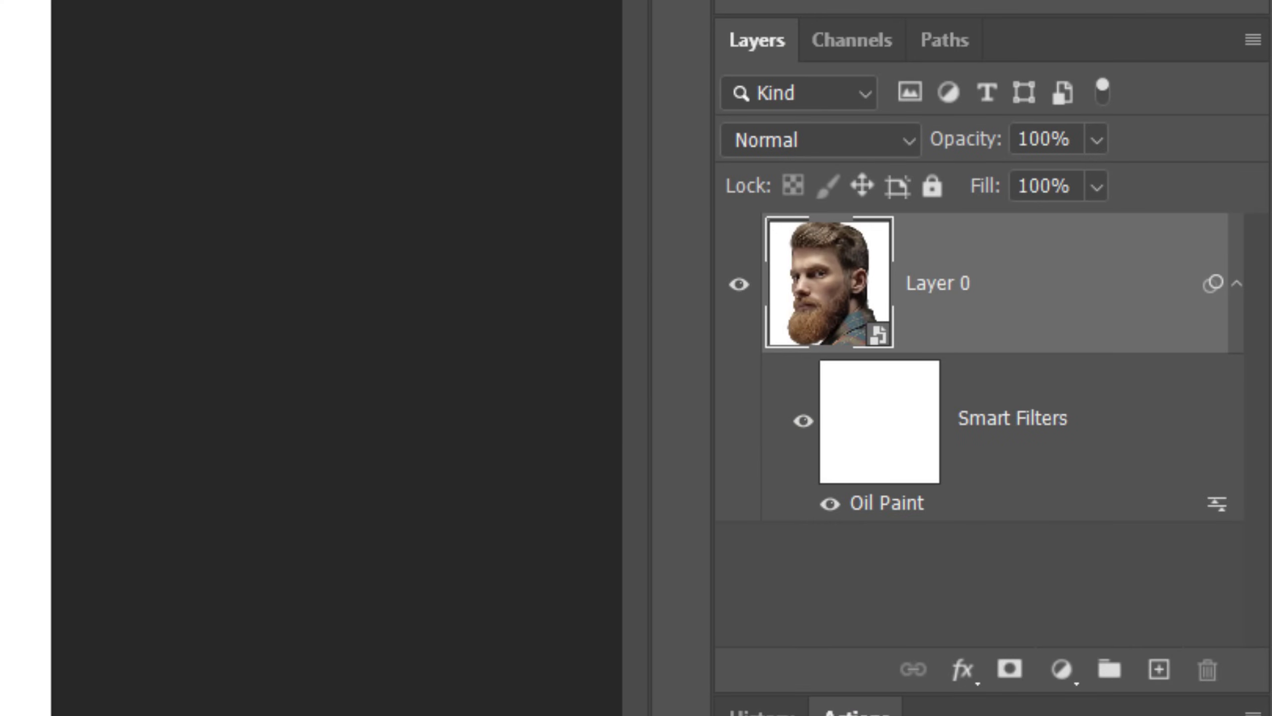
key(ctrl+alt+f)
key(ctrl+alt+f)
key(ctrl+alt+f)
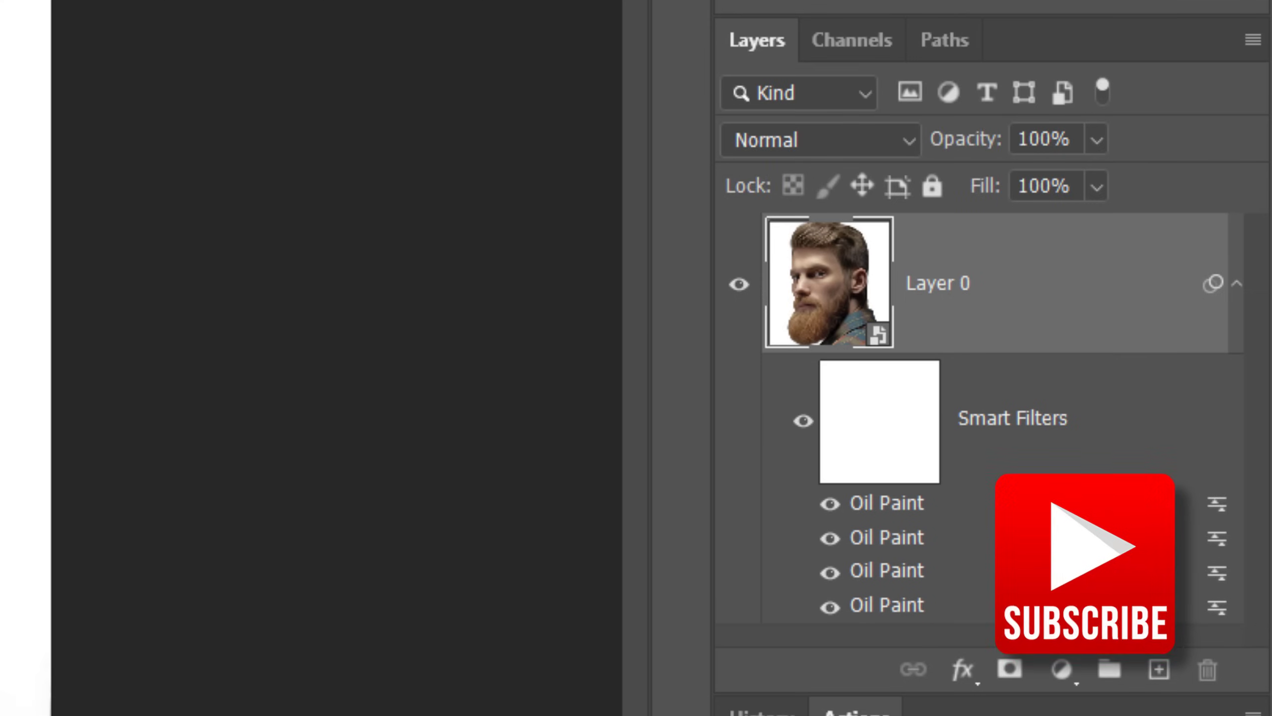
key(ctrl+alt+f)
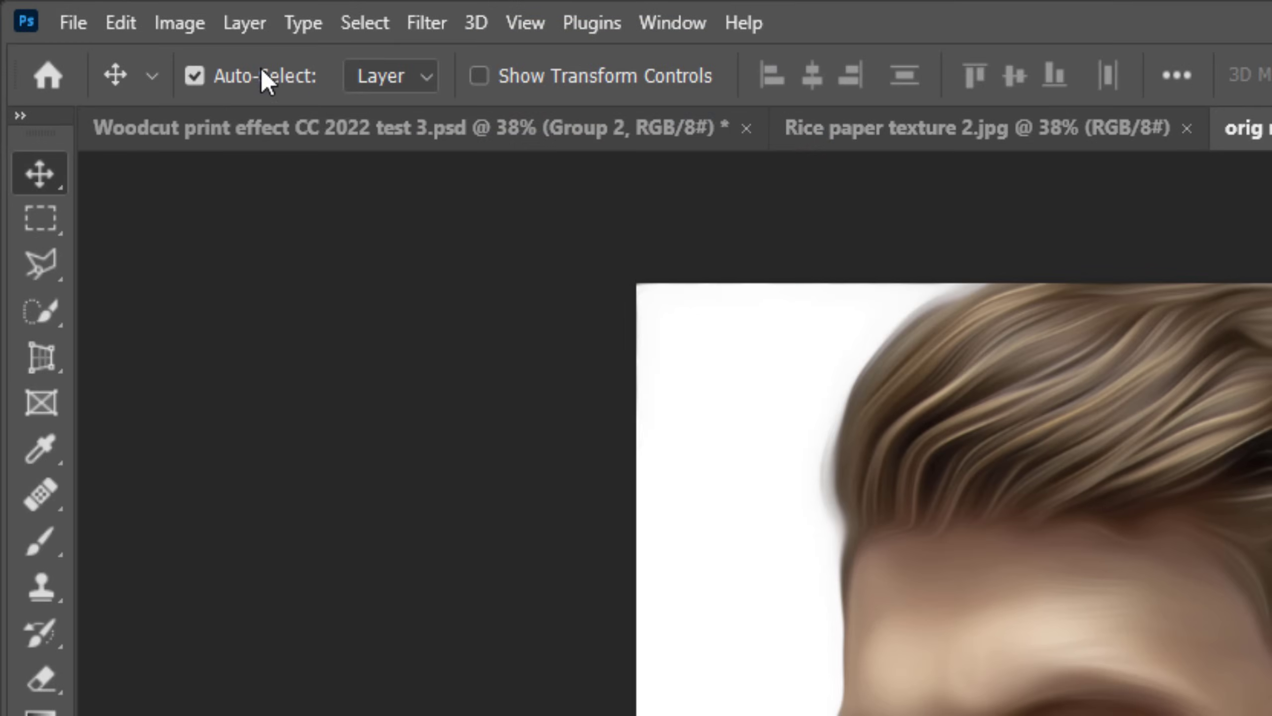
Apply a Threshold smart filter at level 126 to the painted portrait
click(180, 24)
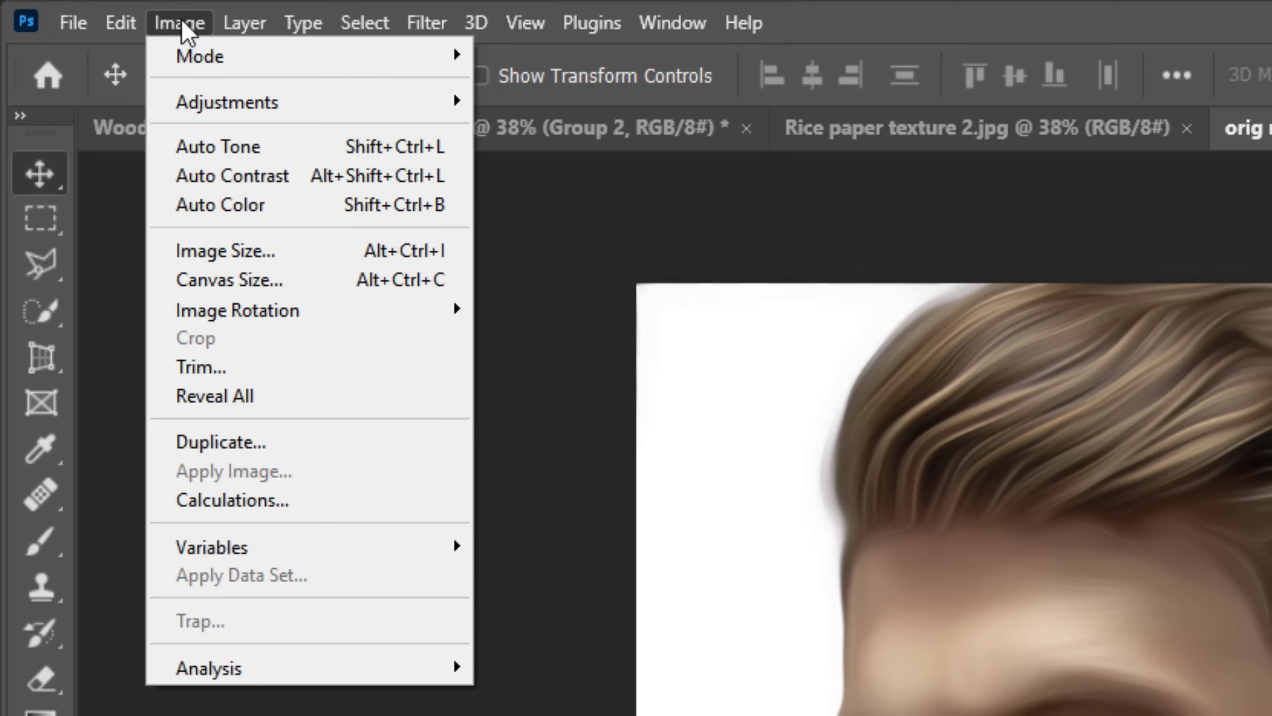
mouse_move(228, 102)
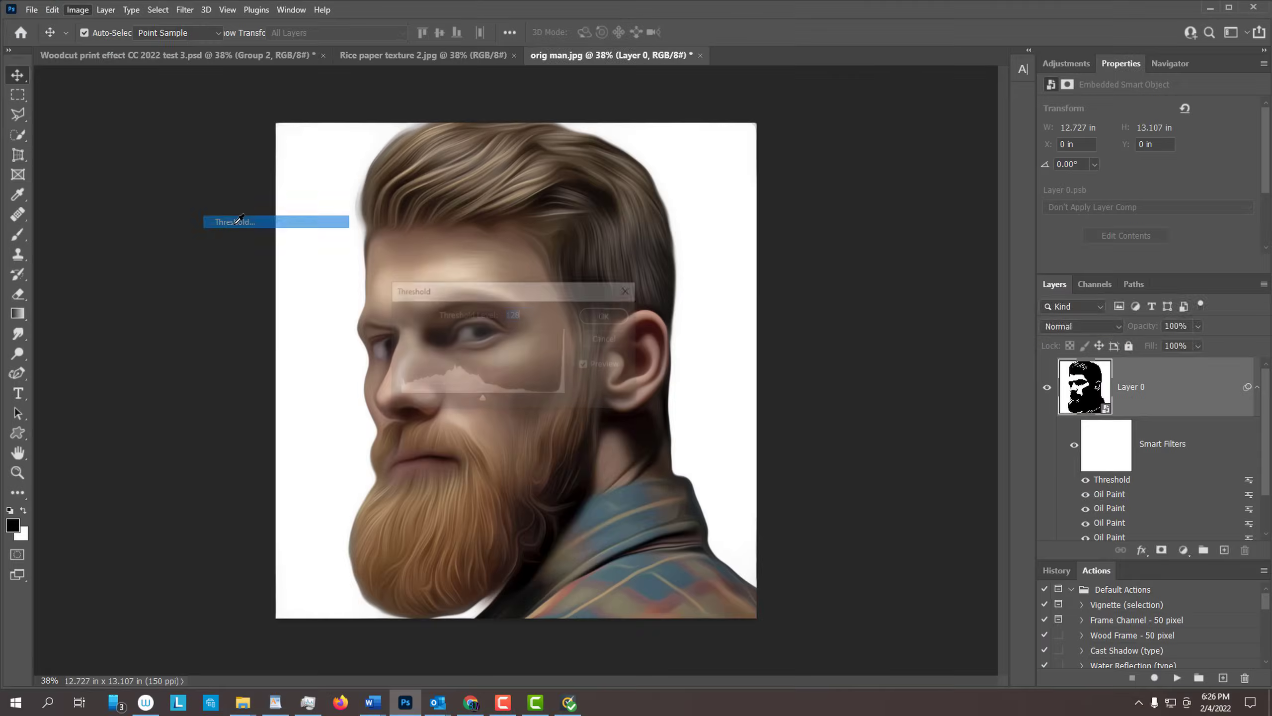
click(235, 217)
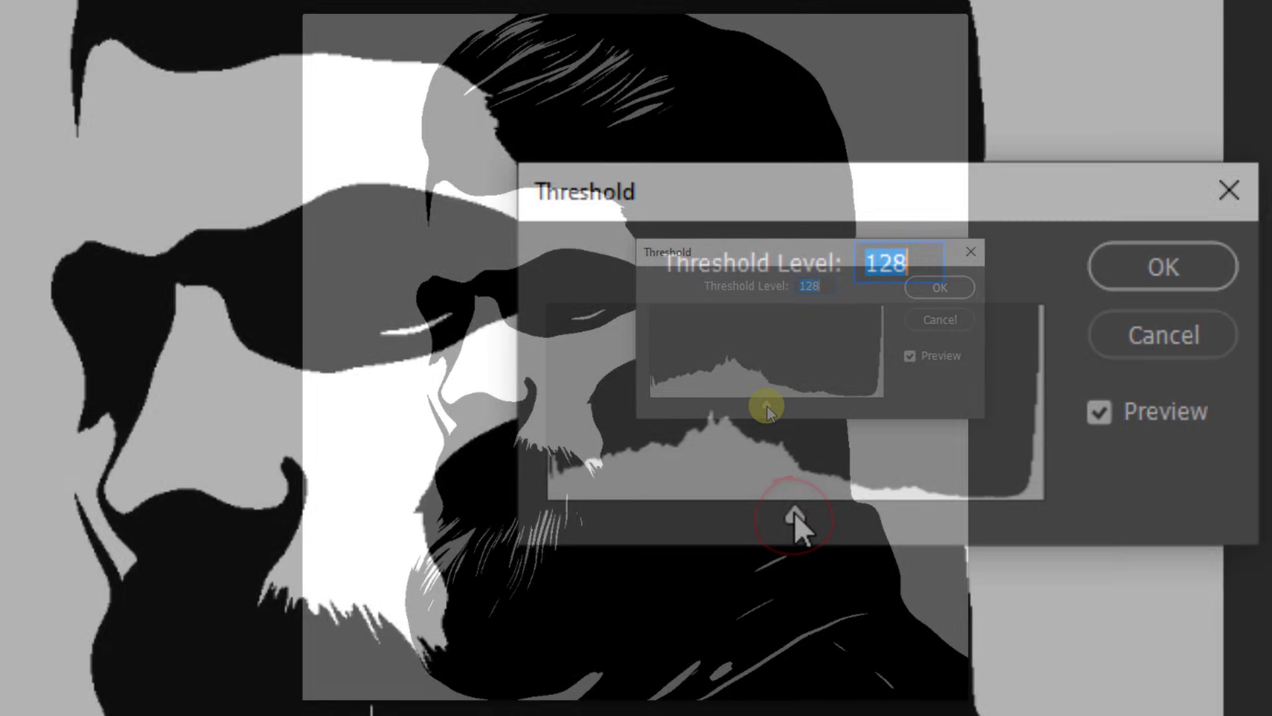
mouse_move(795, 522)
mouse_down()
mouse_move(762, 405)
mouse_move(723, 408)
mouse_move(839, 404)
mouse_move(767, 398)
mouse_up()
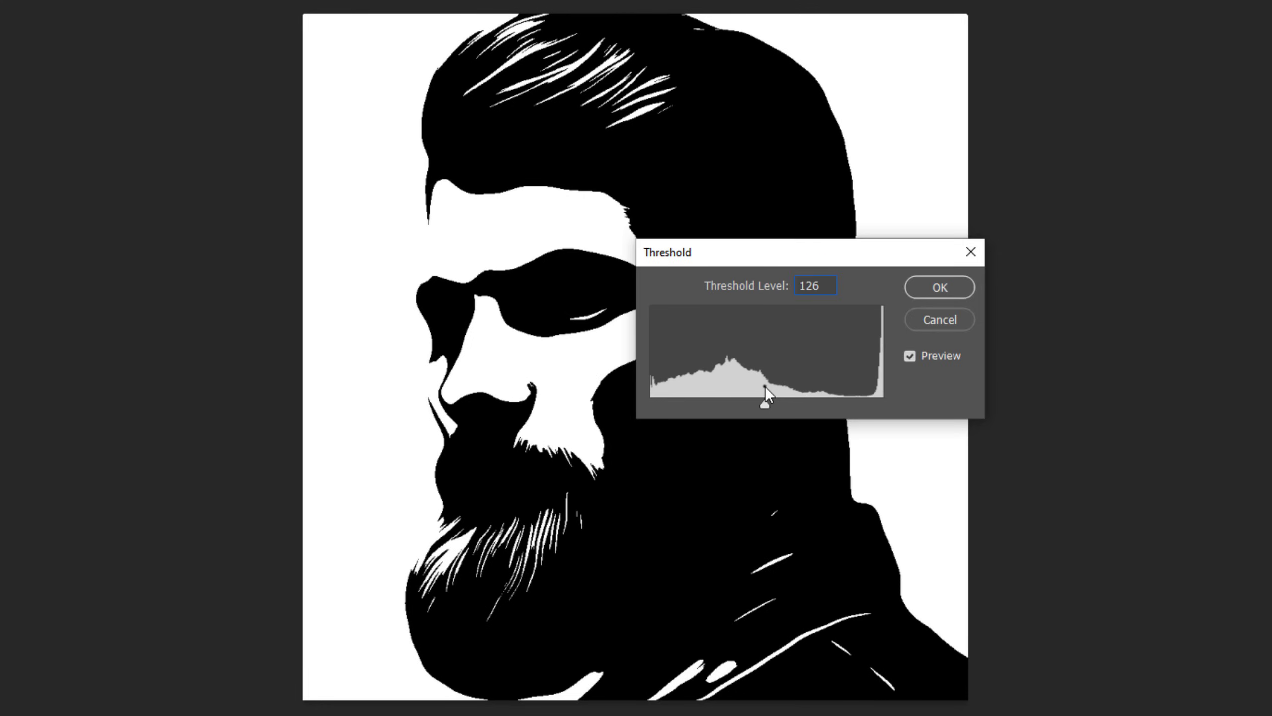
click(938, 290)
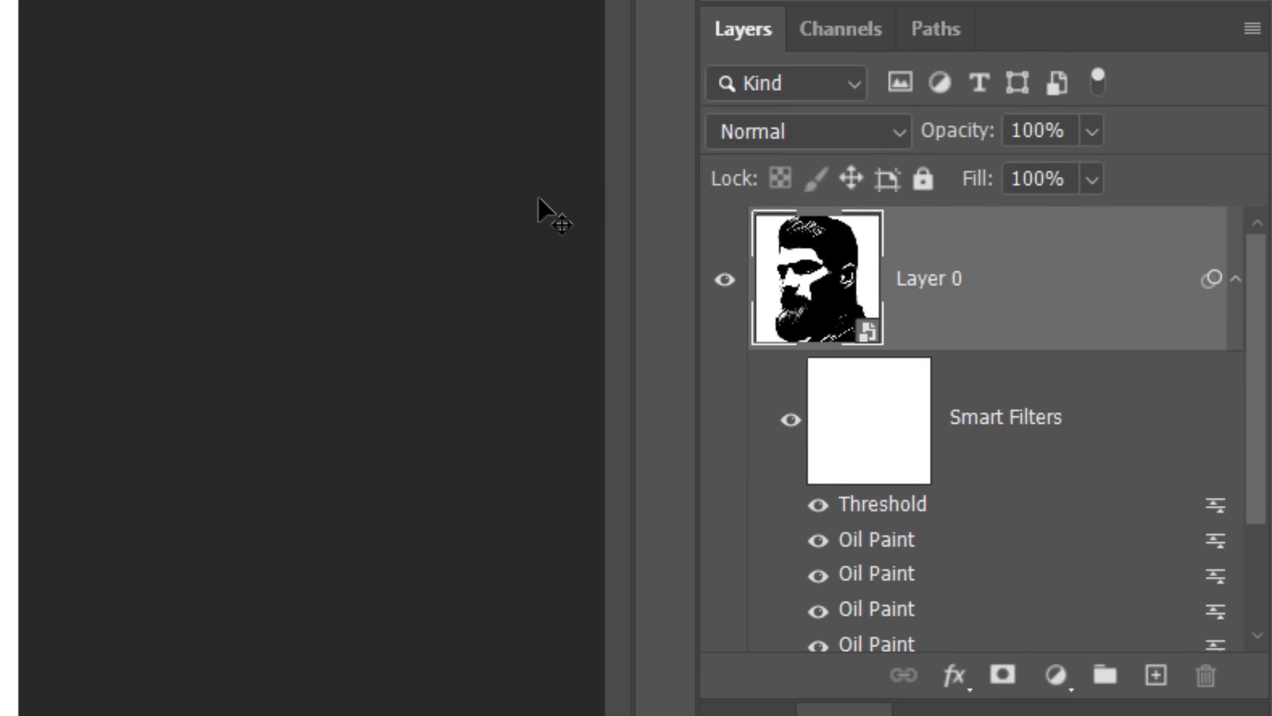
Duplicate the smart object layer and add Shadows/Highlights with shadows at 100 percent
click(1236, 282)
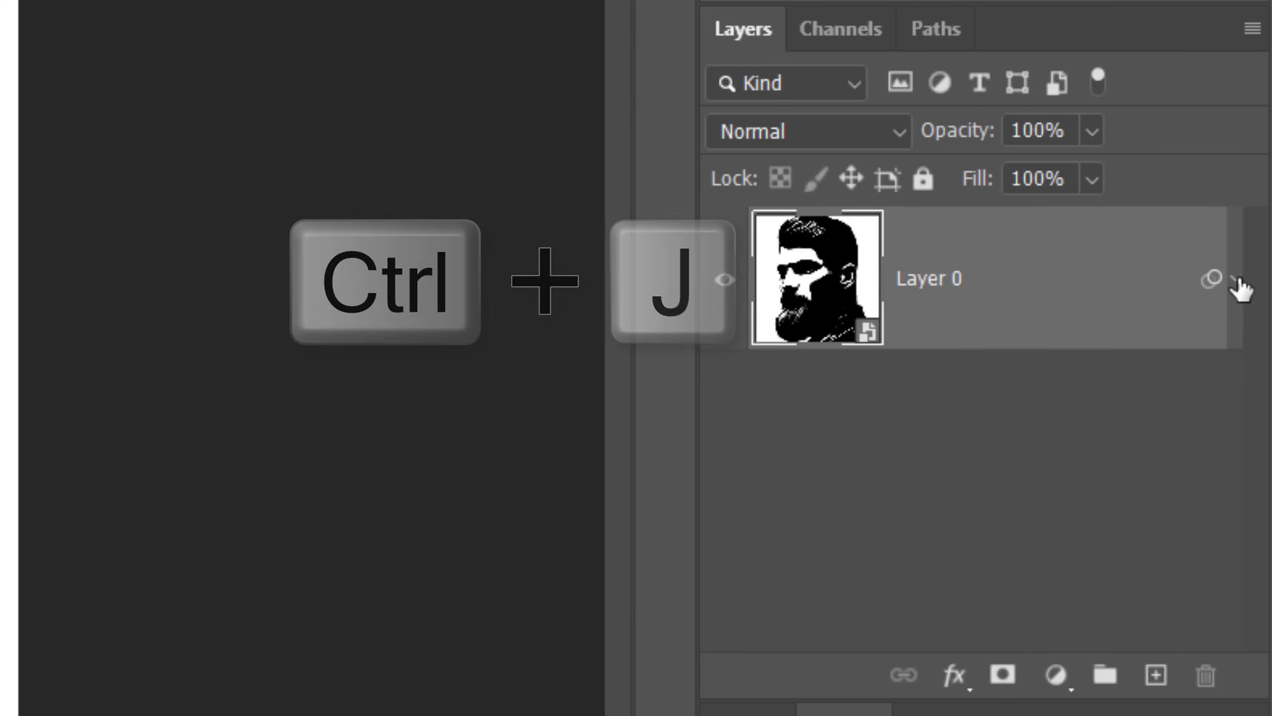
key(ctrl+j)
click(1236, 281)
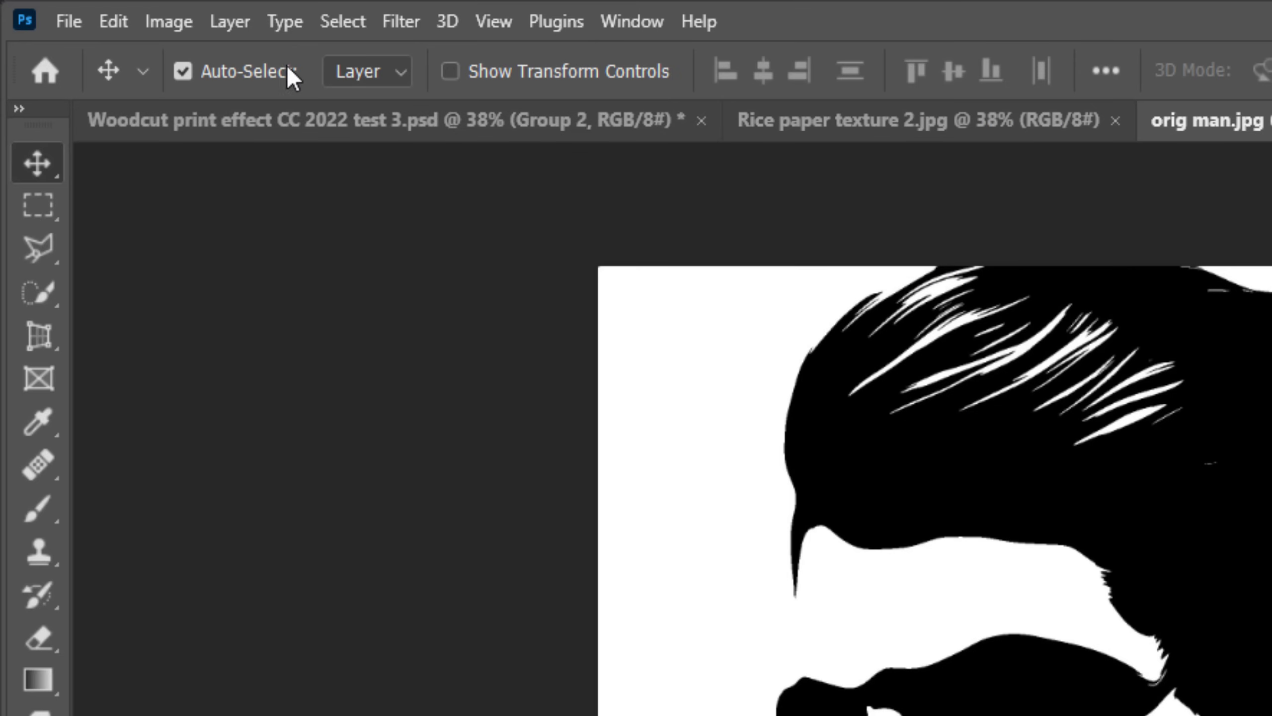
click(169, 21)
mouse_move(214, 96)
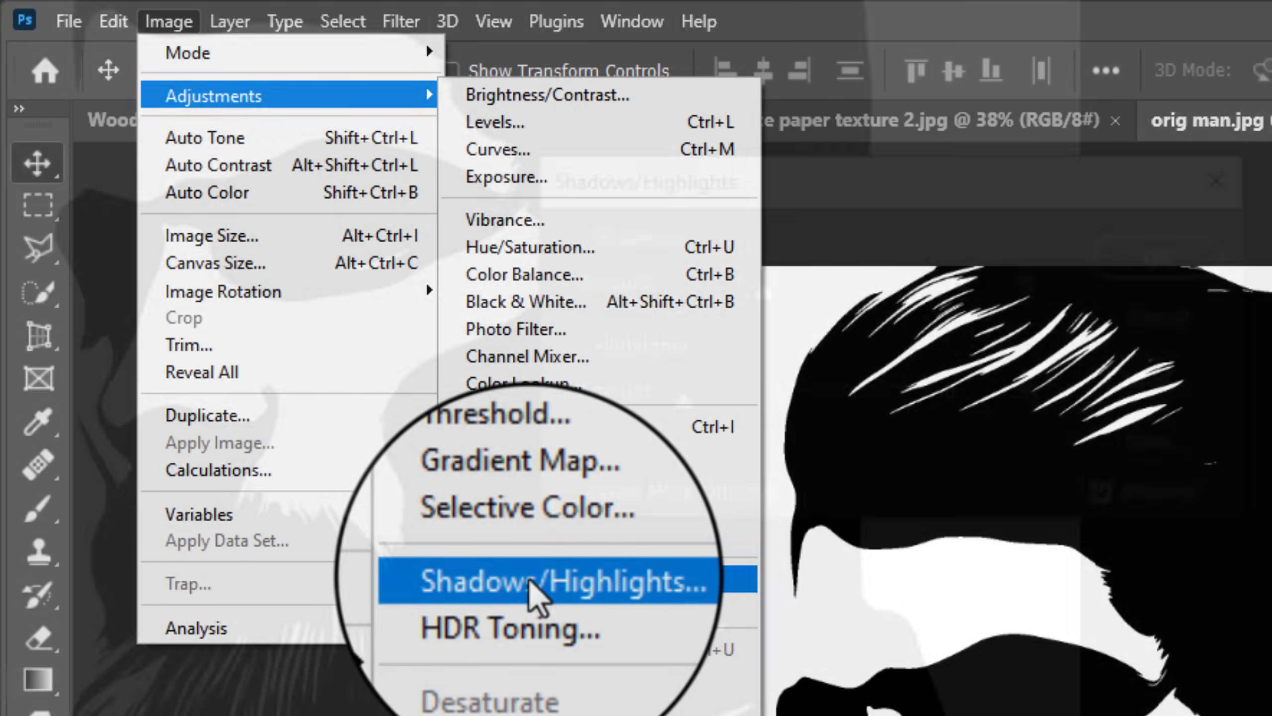
click(537, 581)
click(762, 295)
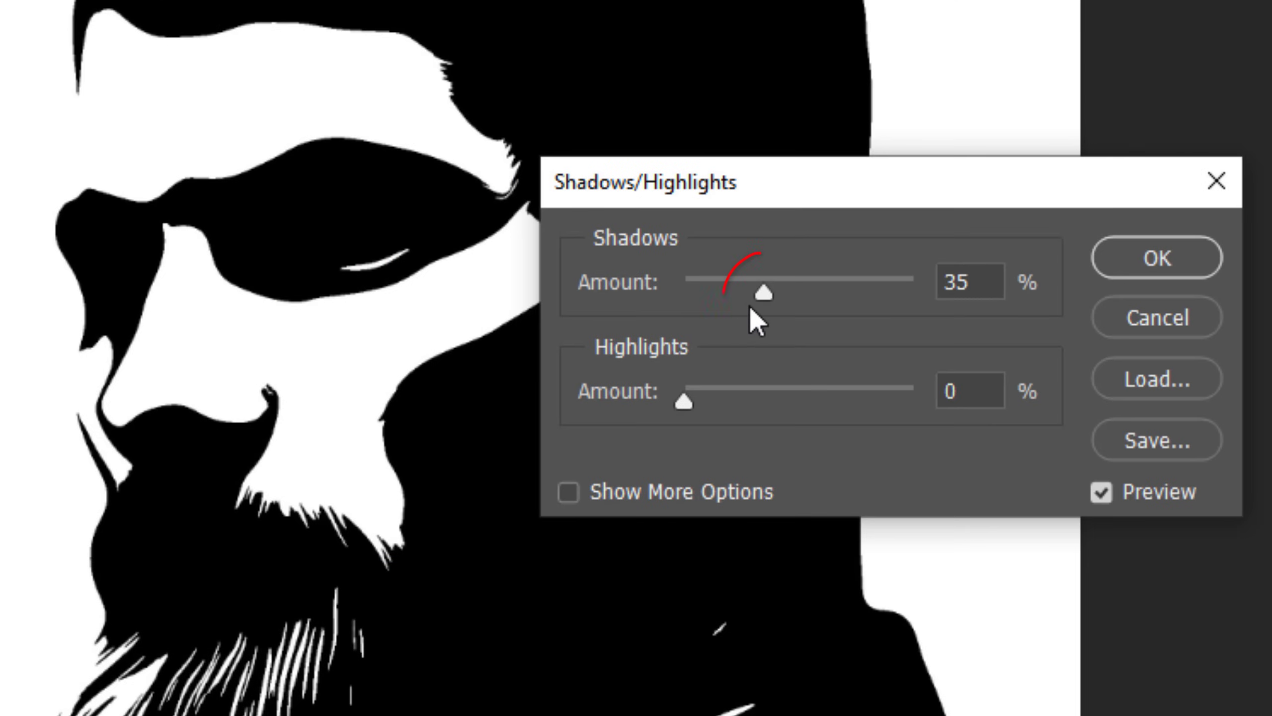
drag(767, 295, 1068, 307)
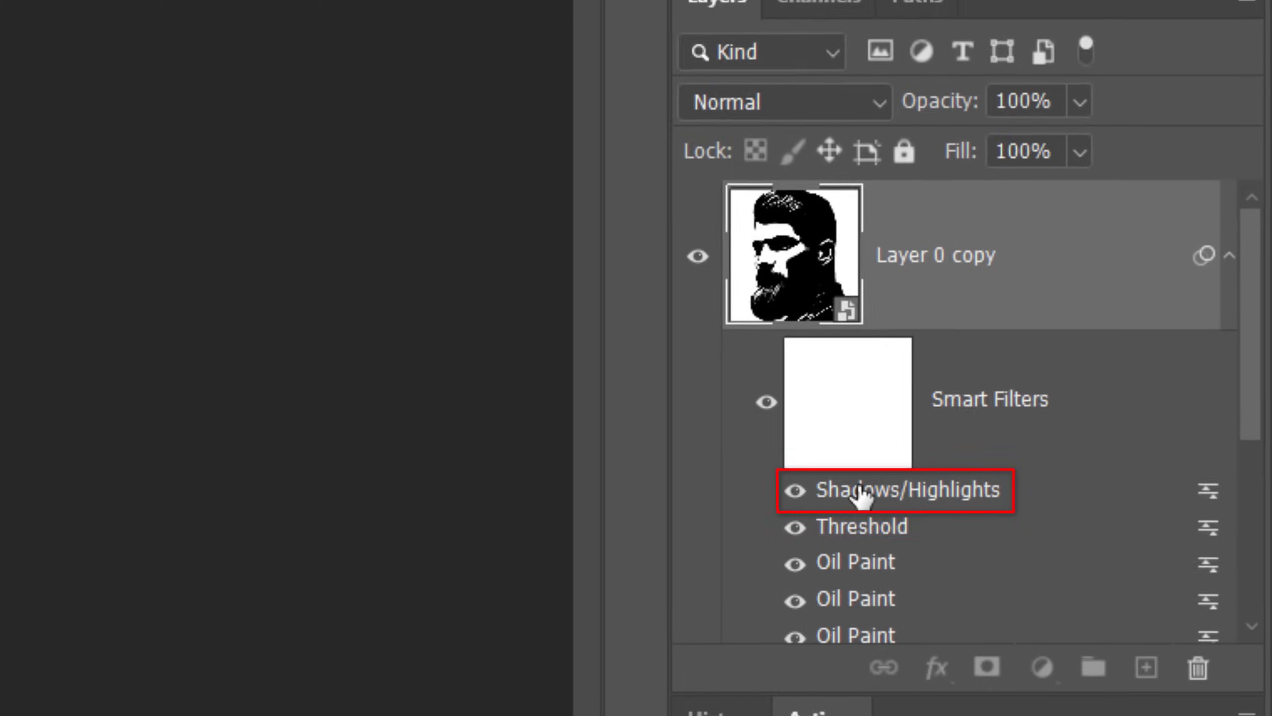
Move Shadows/Highlights below Threshold and raise the threshold level for darker ink
mouse_move(786, 472)
mouse_down()
mouse_move(720, 500)
mouse_move(724, 514)
mouse_up()
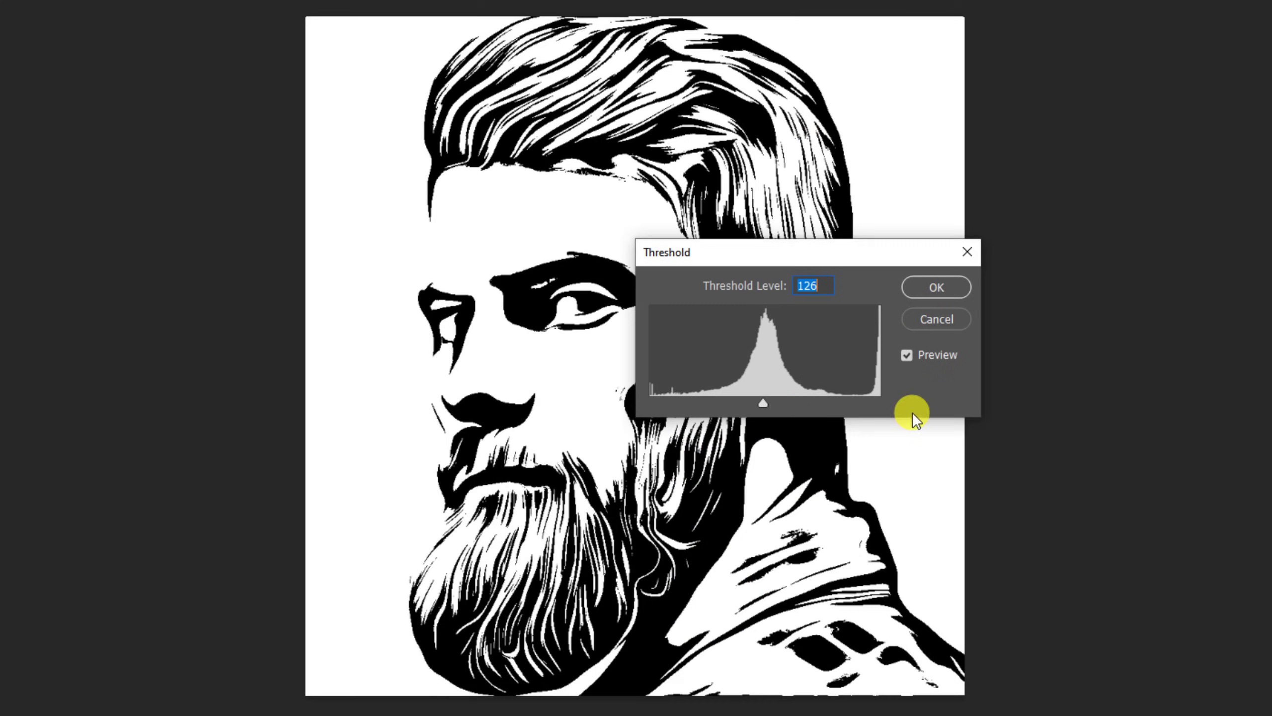
mouse_move(765, 402)
mouse_down()
mouse_move(797, 397)
mouse_move(770, 402)
mouse_up()
click(935, 289)
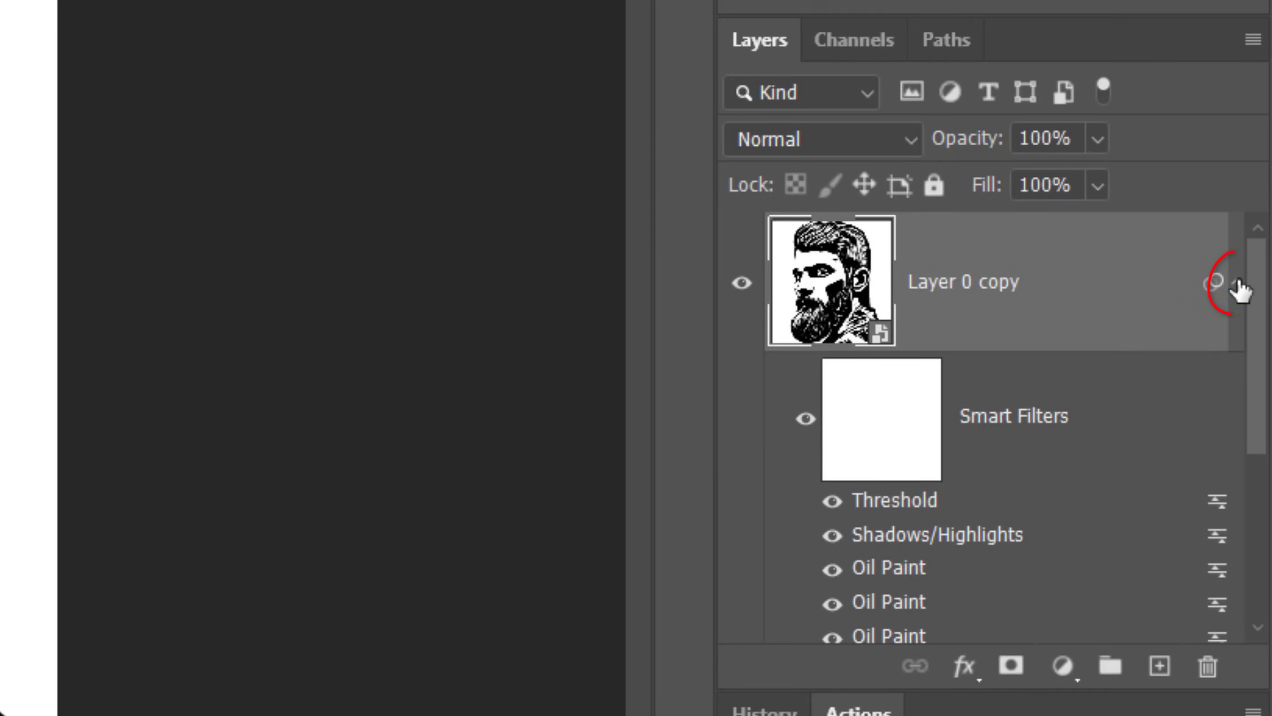
Add a layer mask to Layer 0 copy and set up the hard-edged Pencil tool
click(1238, 285)
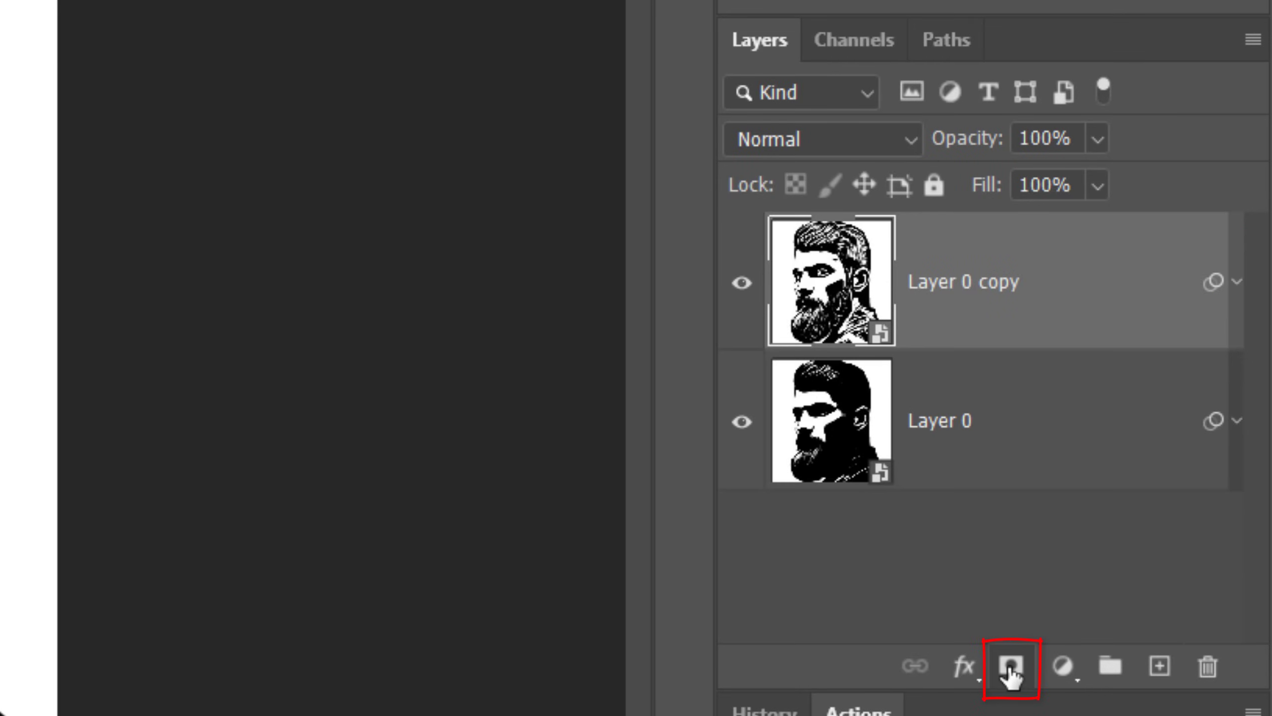
click(1011, 668)
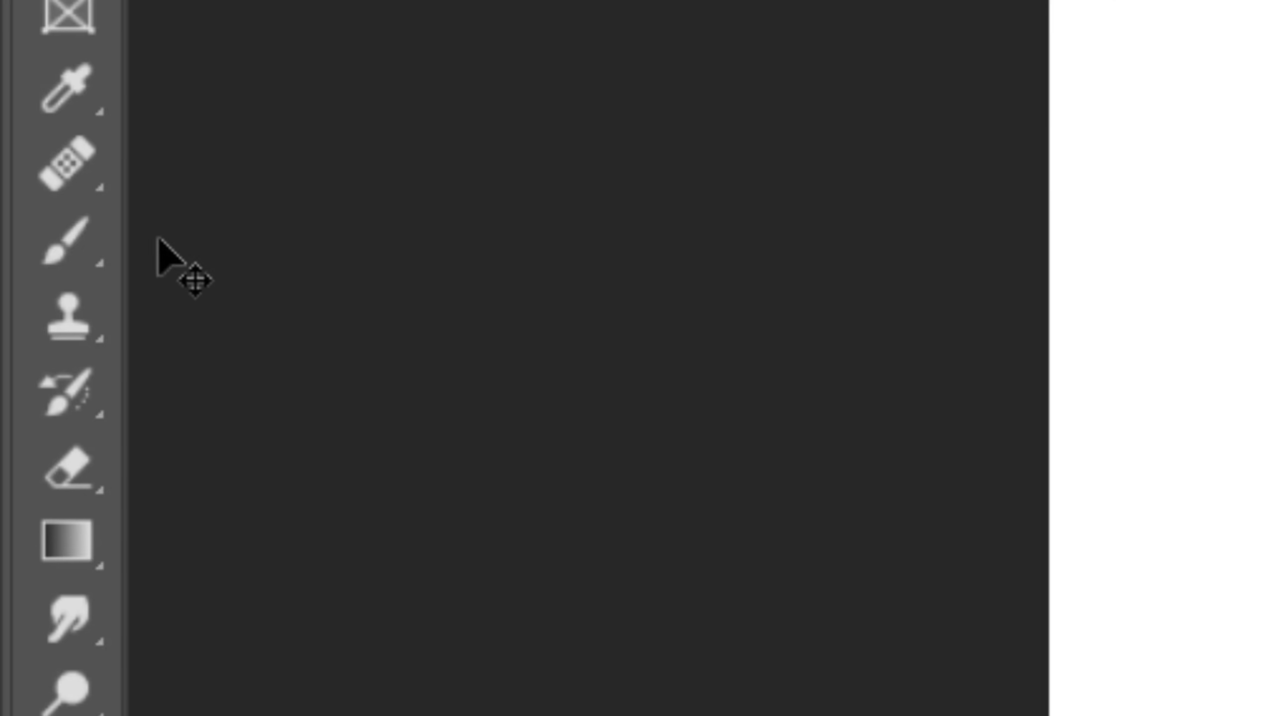
right_click(69, 241)
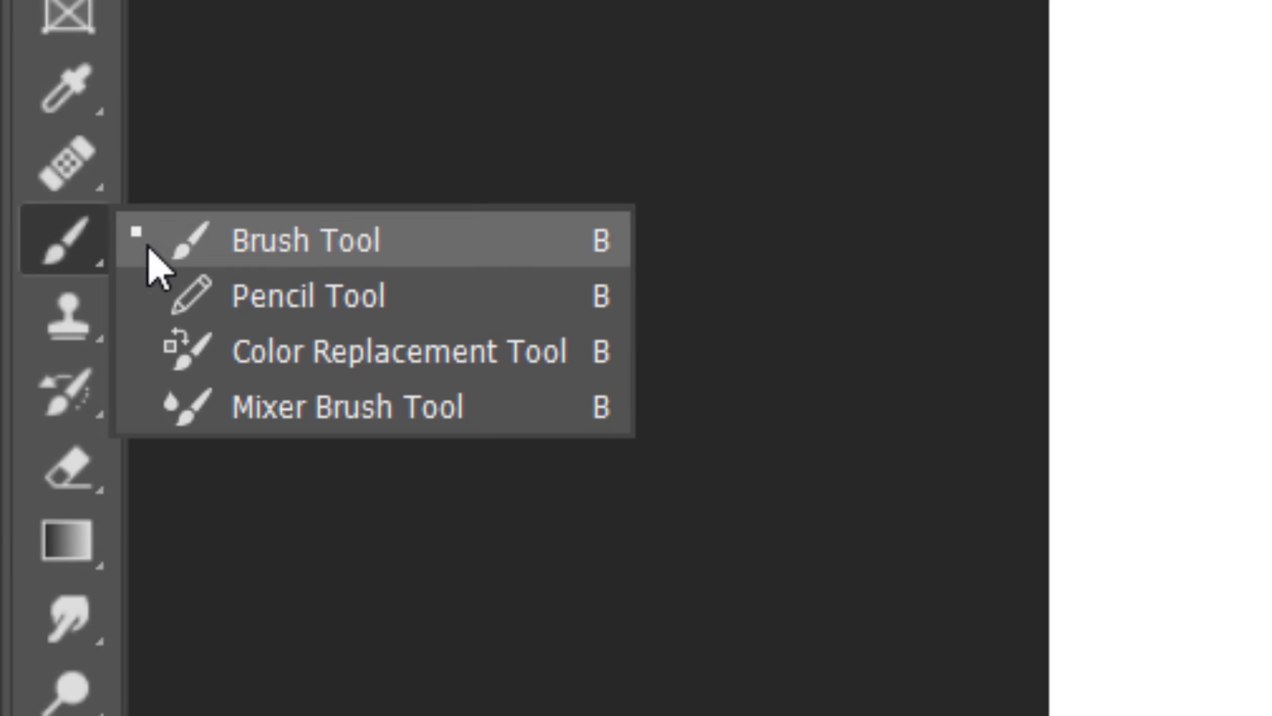
click(291, 298)
click(219, 68)
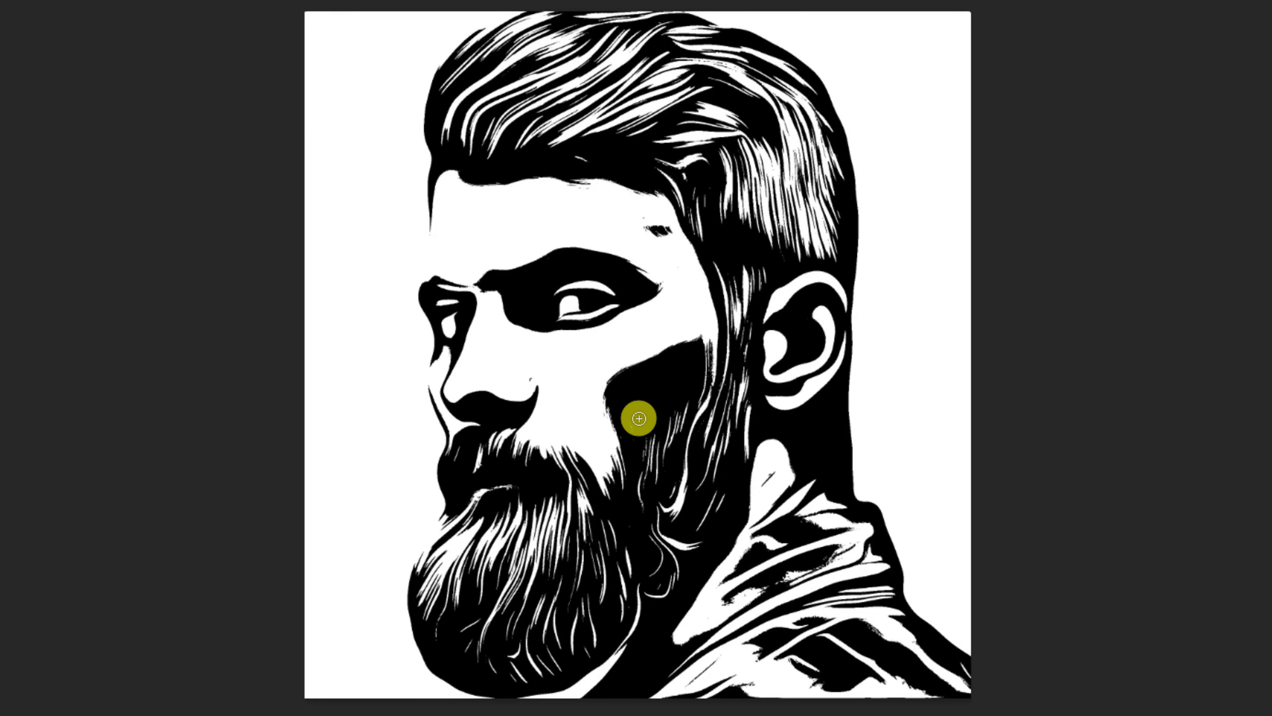
Paint black over the shirt folds with a smaller pencil, then group both portrait layers
key(Caps_Lock)
key(bracketleft)
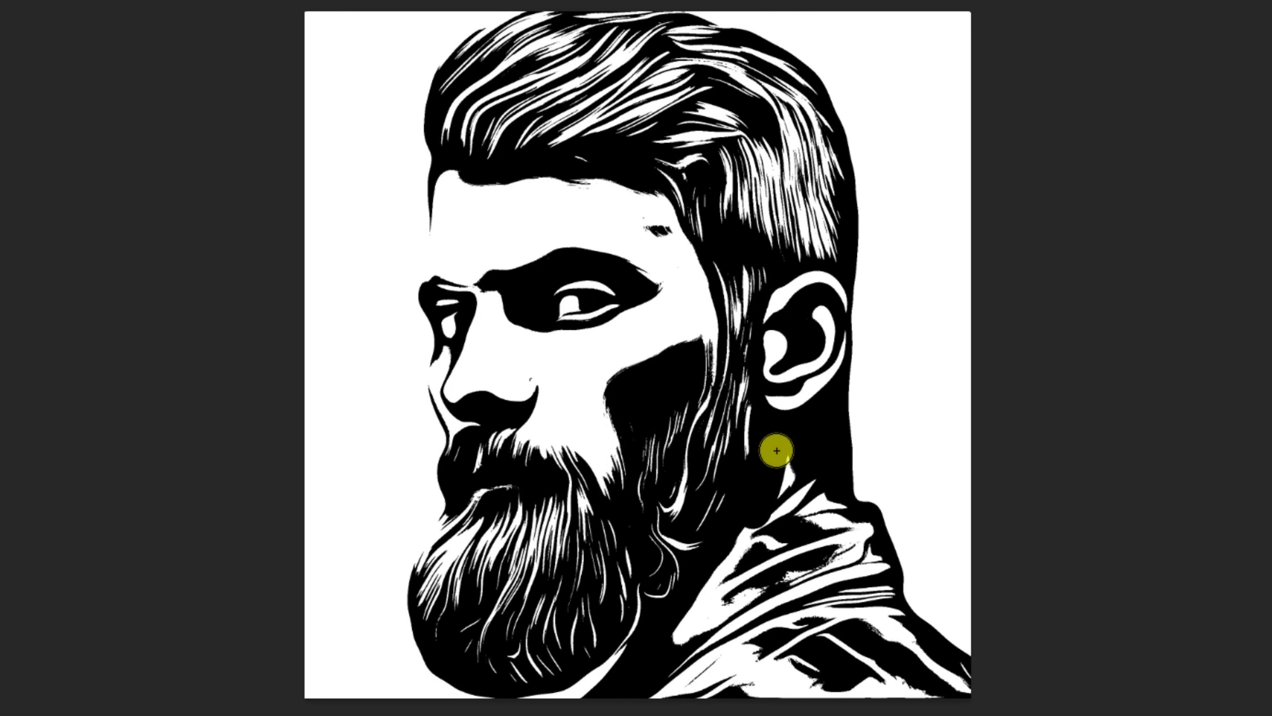
mouse_move(776, 450)
mouse_down()
mouse_move(733, 571)
mouse_move(887, 514)
mouse_move(869, 566)
mouse_move(772, 686)
mouse_up()
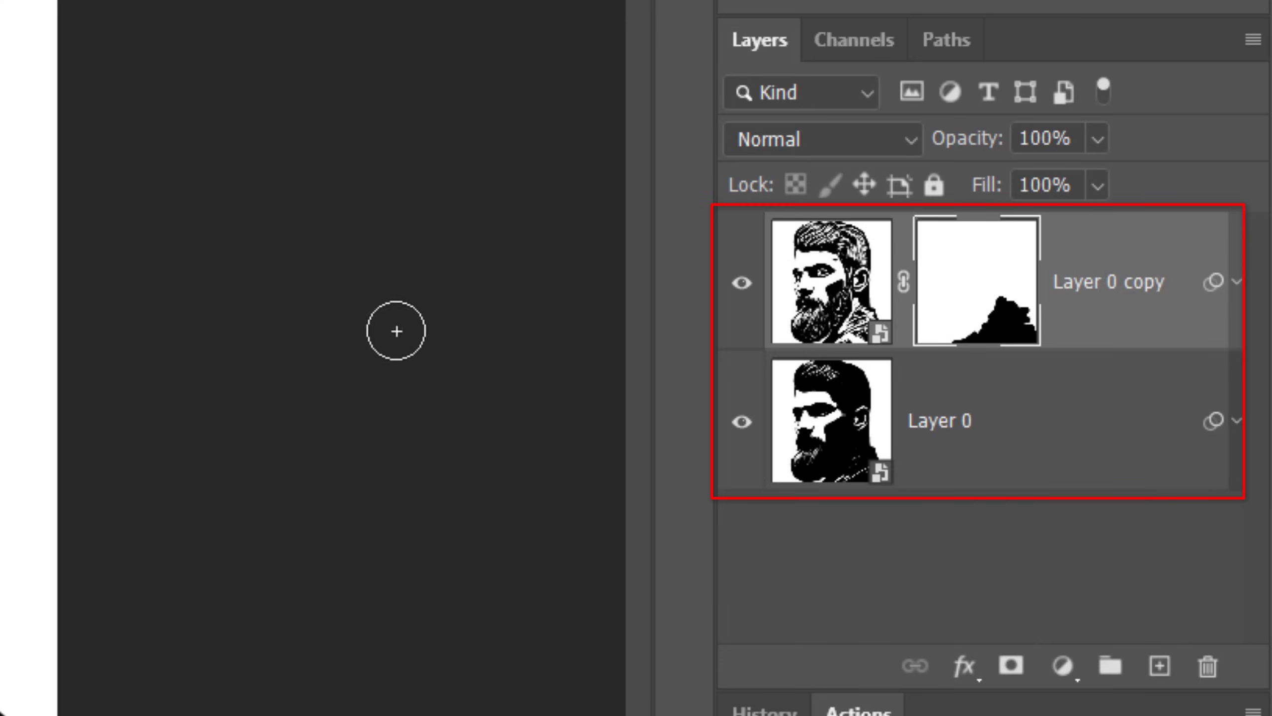
click(1018, 430)
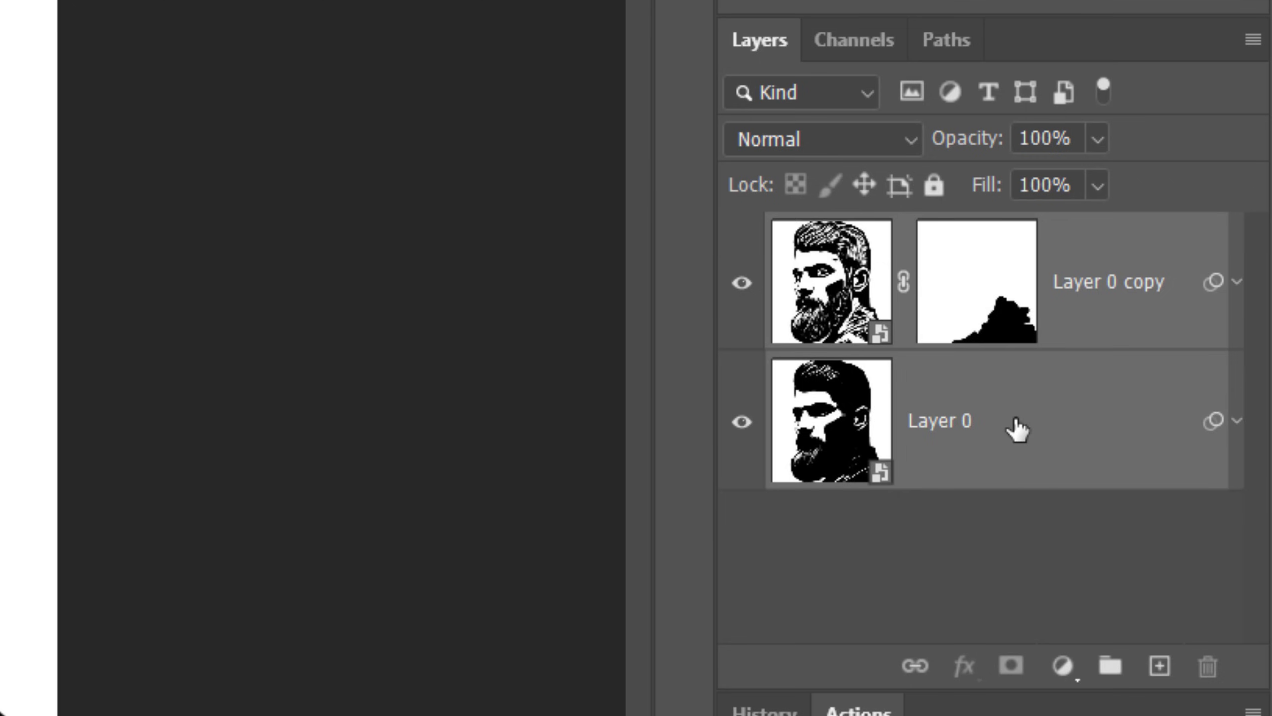
key(ctrl+g)
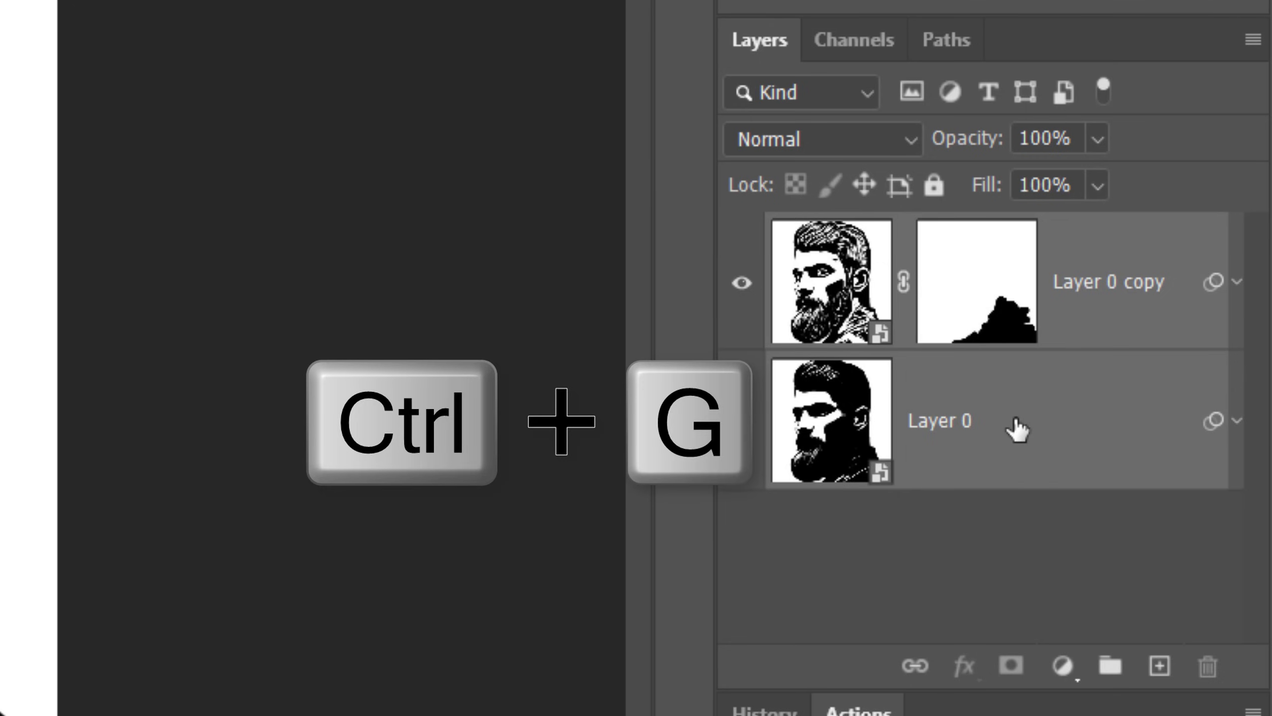
Set Group 1's blend mode to Multiply
click(809, 142)
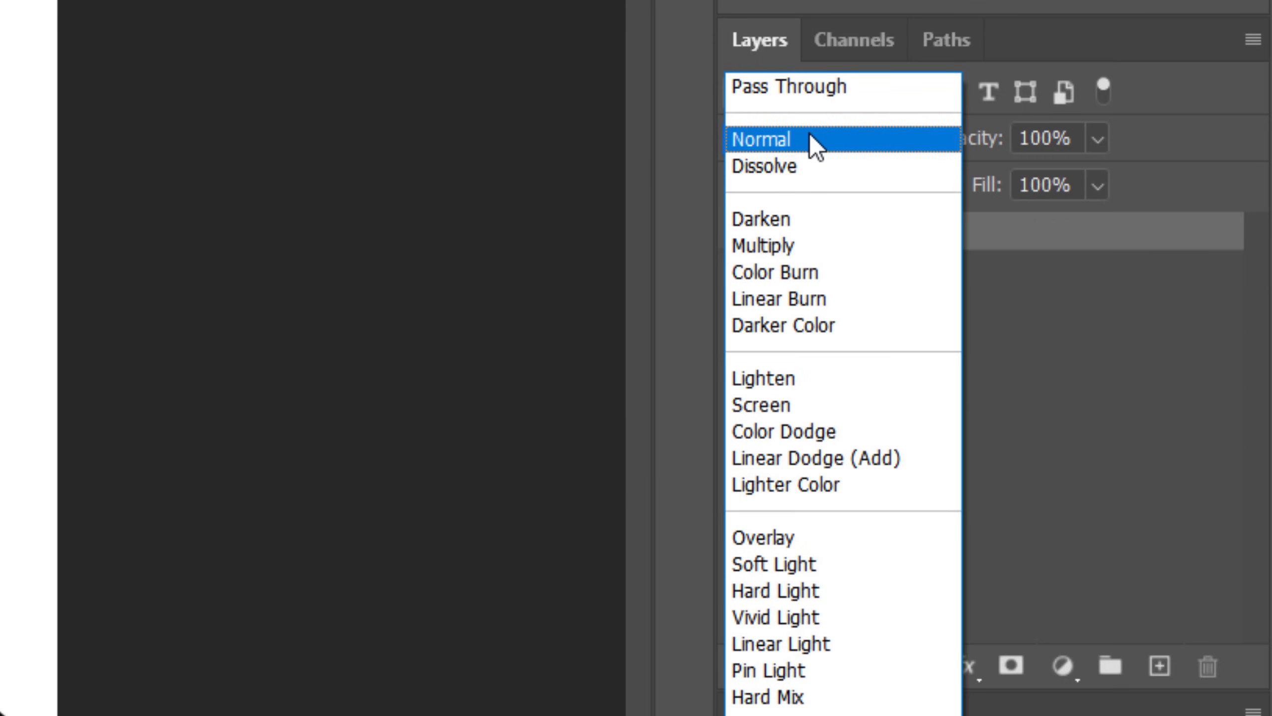
click(776, 249)
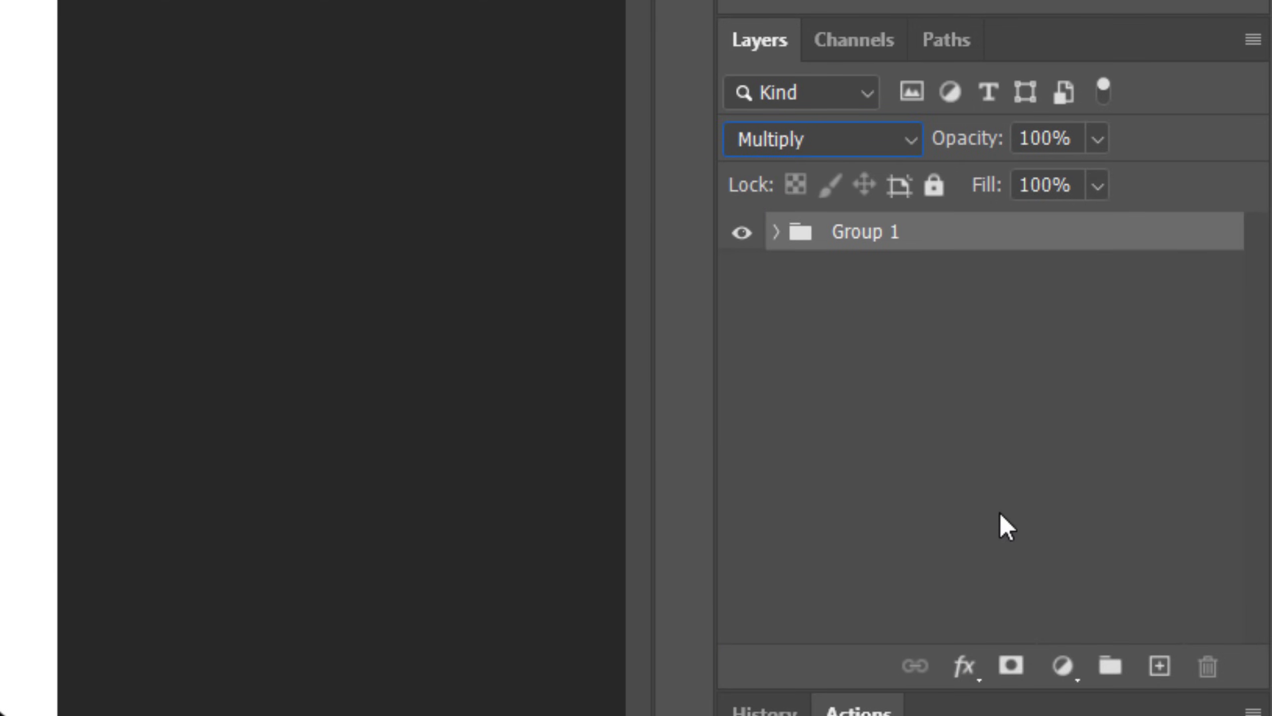
key(ctrl)
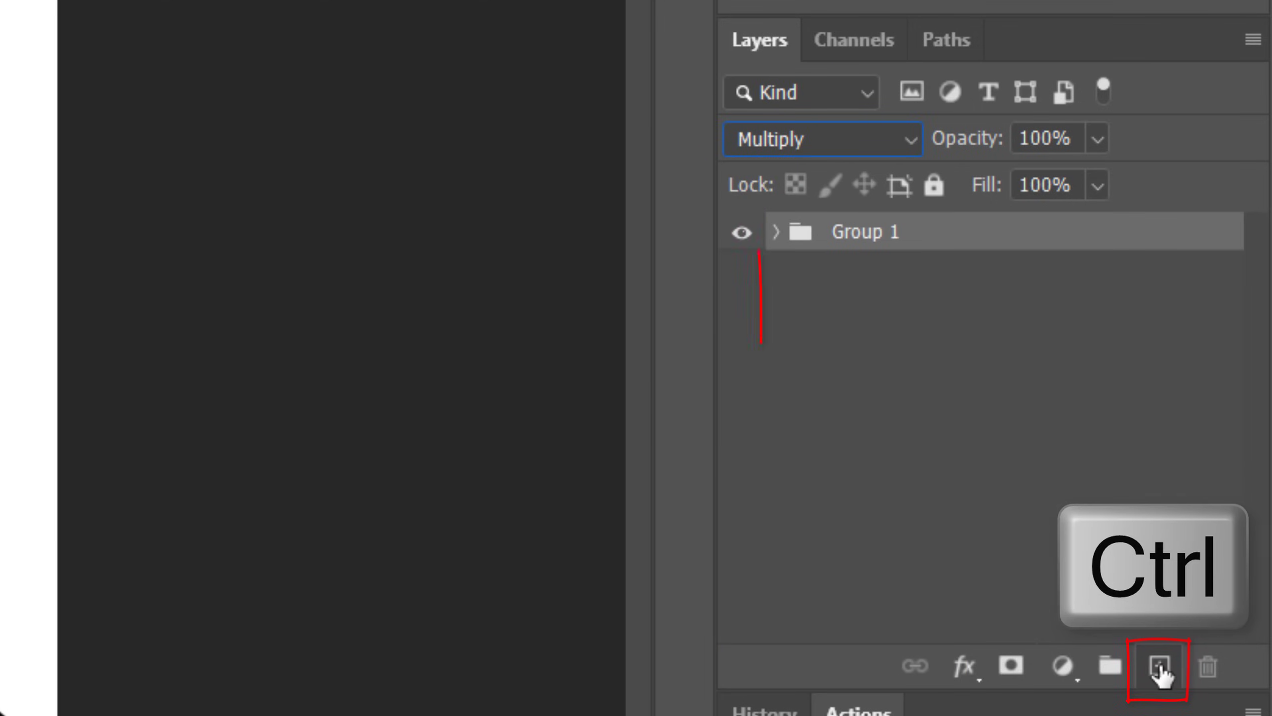
Create Layer 1 under Group 1 and fill it with the white background colour
ctrl+click(1161, 668)
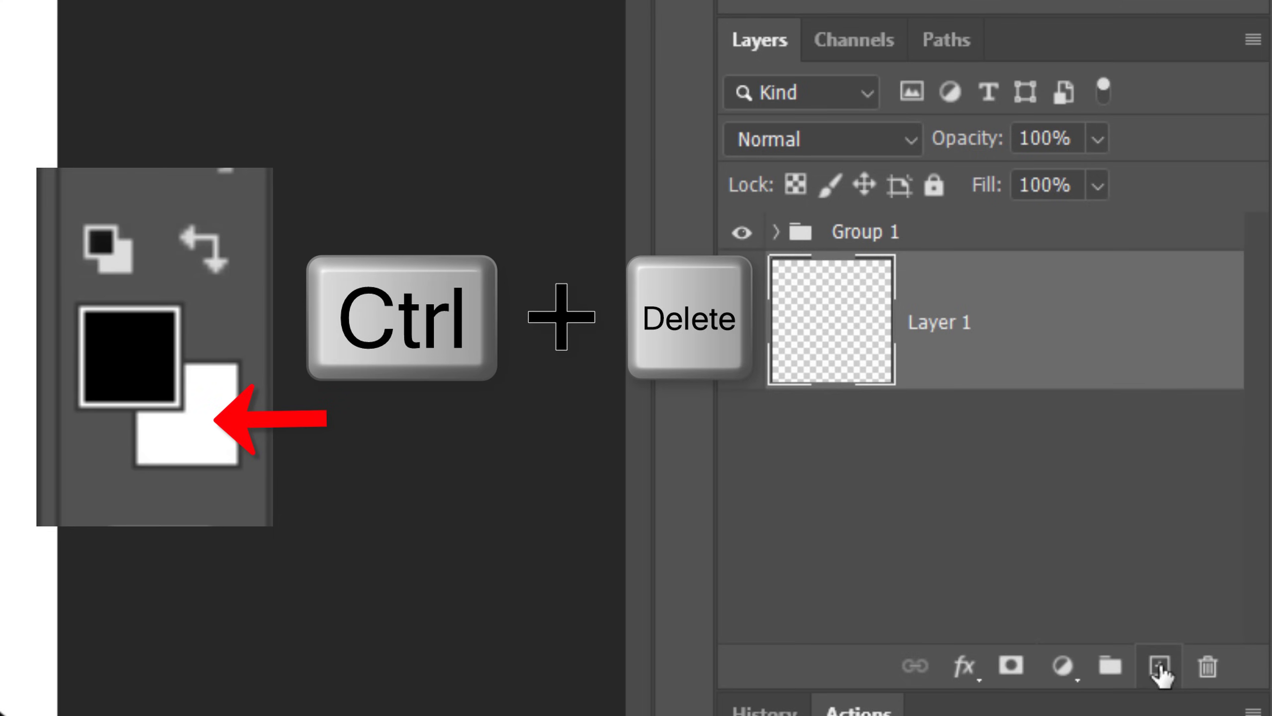
key(ctrl+Delete)
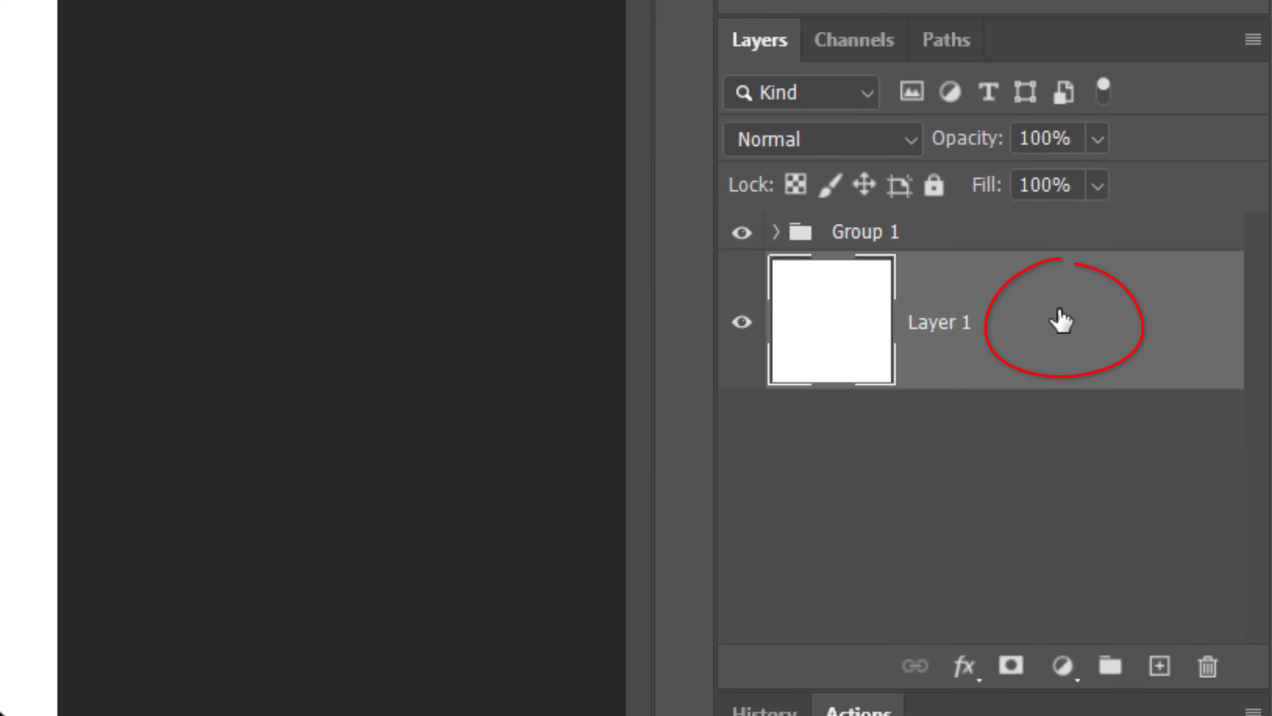
Give Layer 1 a cream rice-paper Pattern Overlay with a reduced scale
double_click(1061, 320)
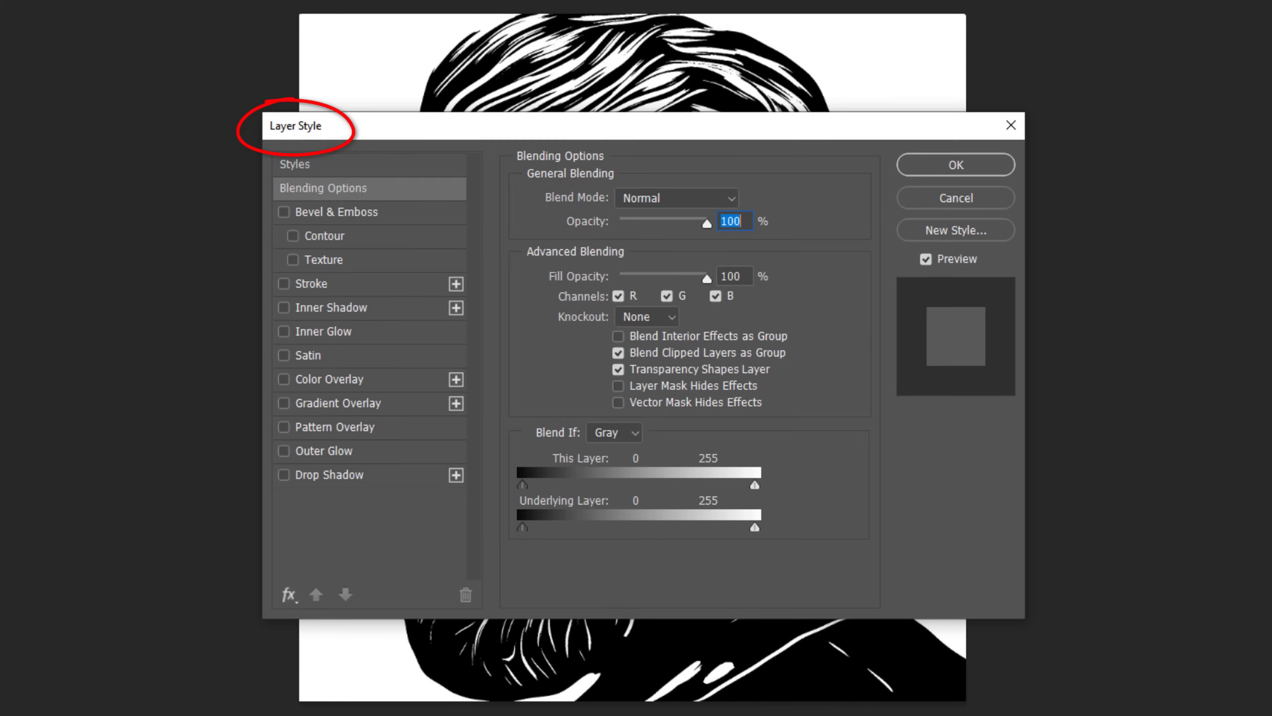
click(336, 427)
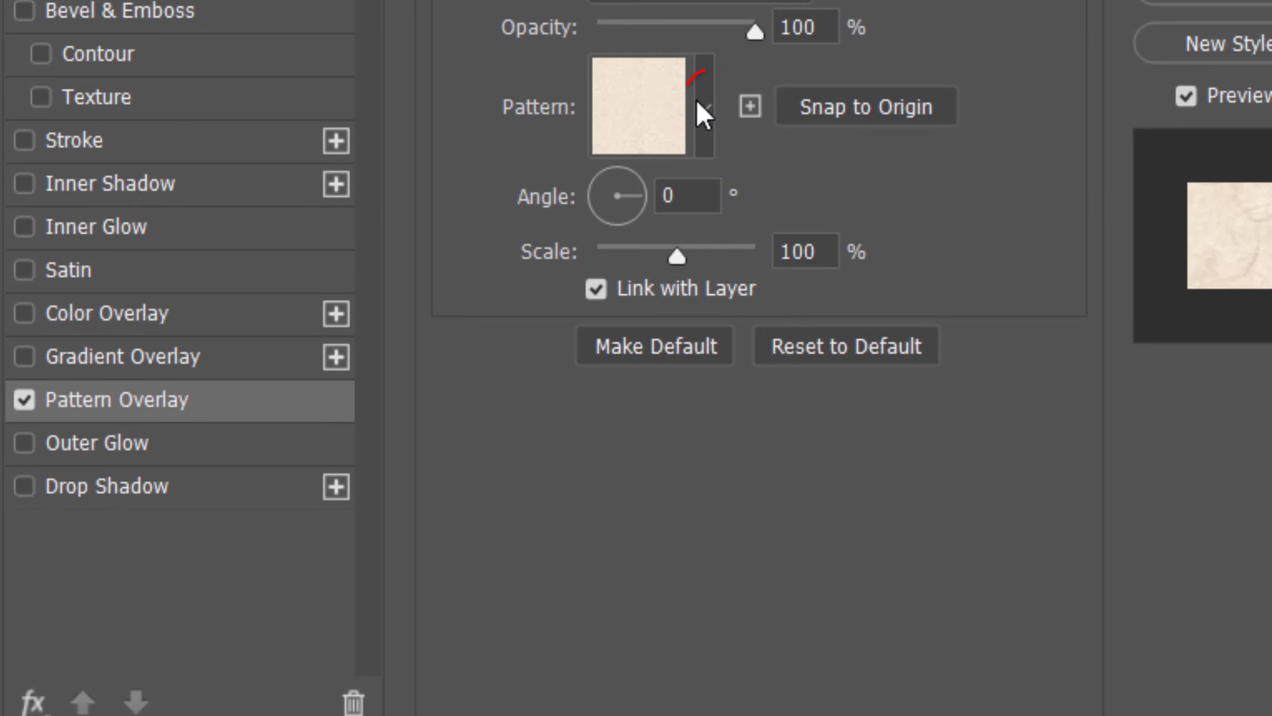
click(703, 110)
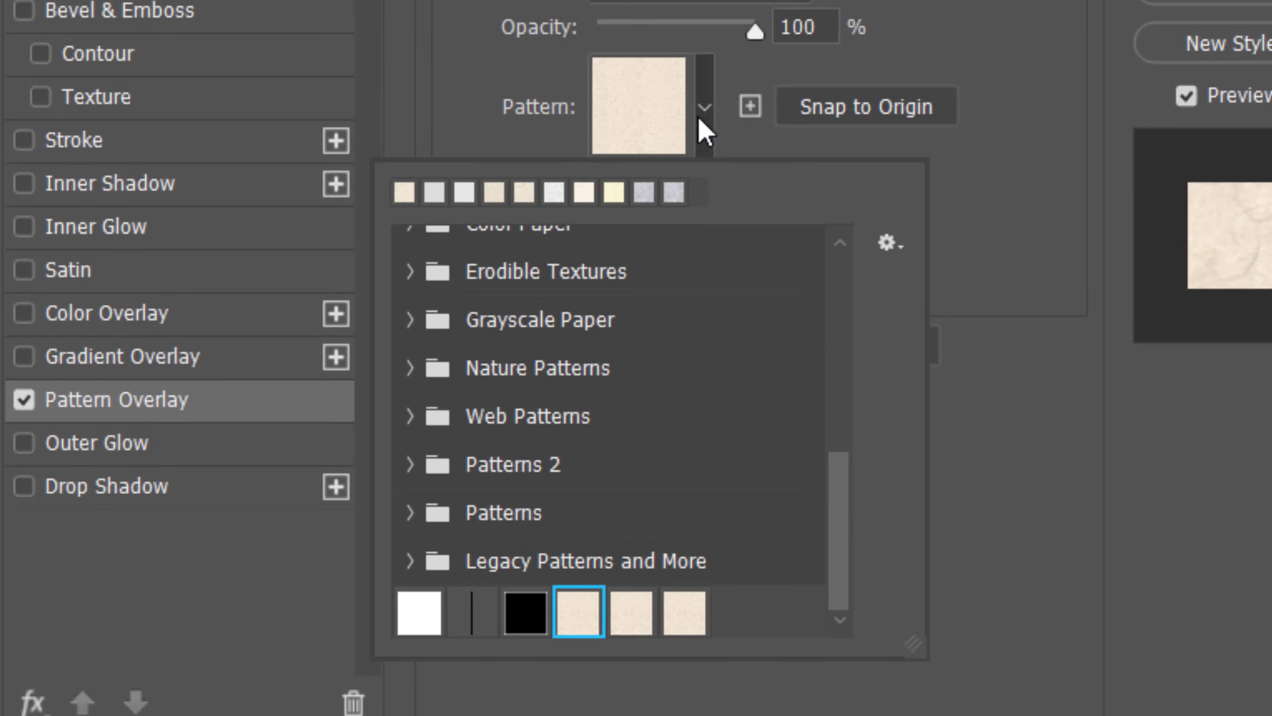
click(685, 614)
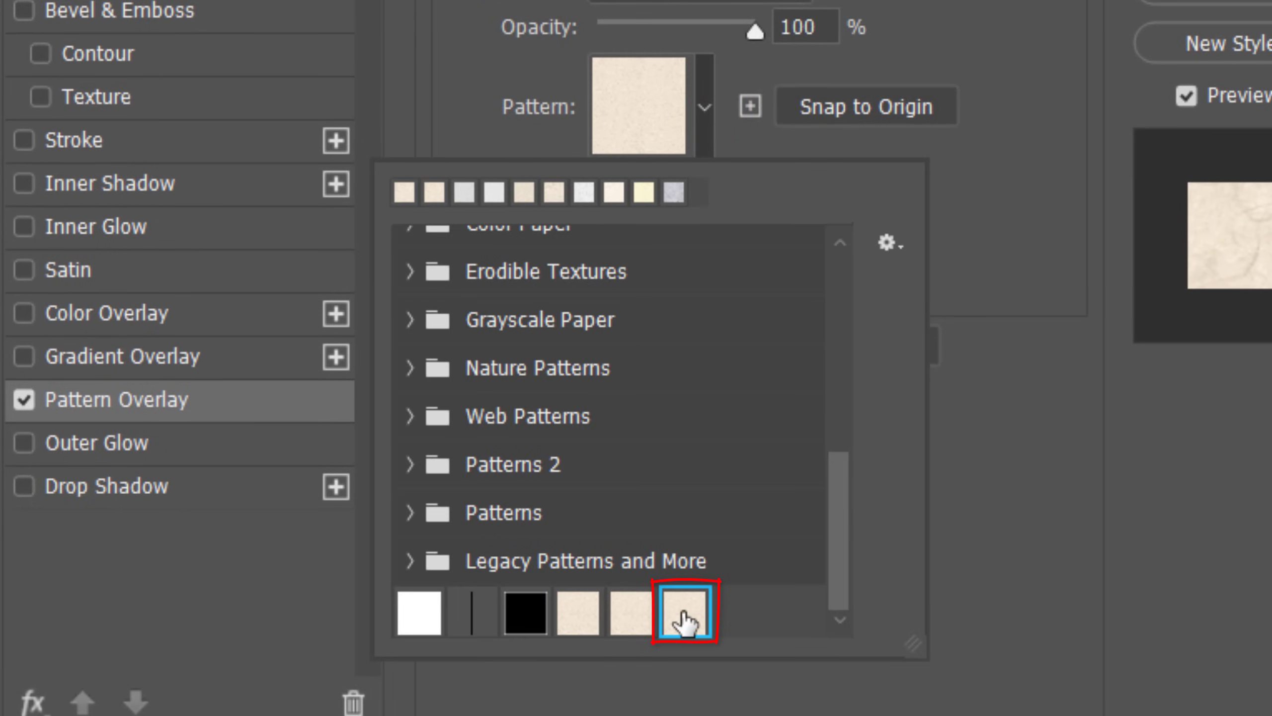
click(1057, 448)
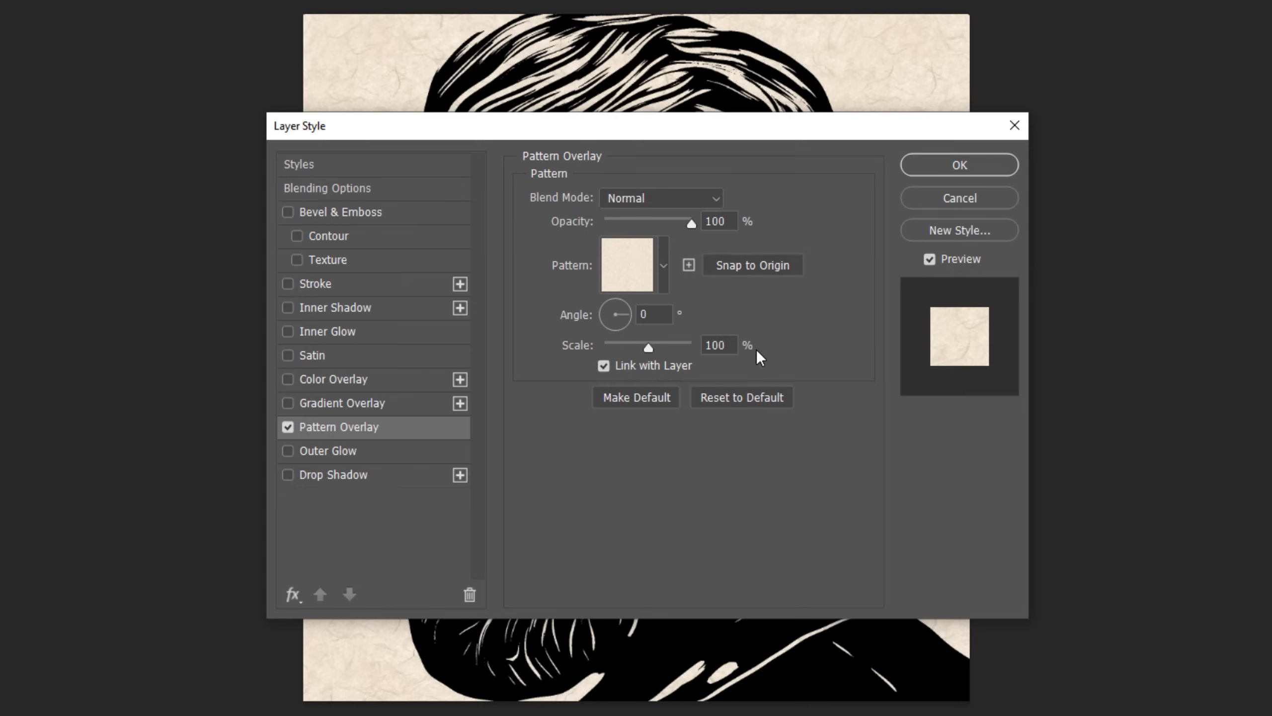
drag(484, 134, 726, 147)
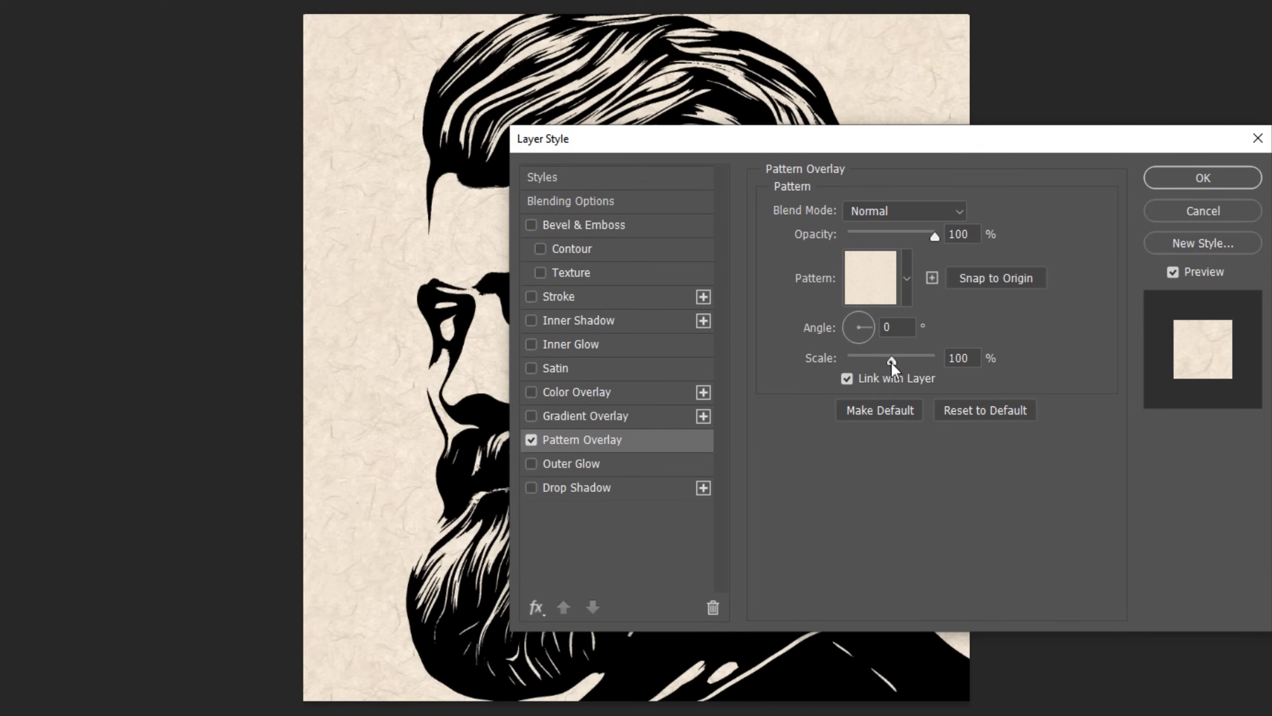
mouse_move(890, 362)
mouse_down()
mouse_move(847, 361)
mouse_move(891, 360)
mouse_up()
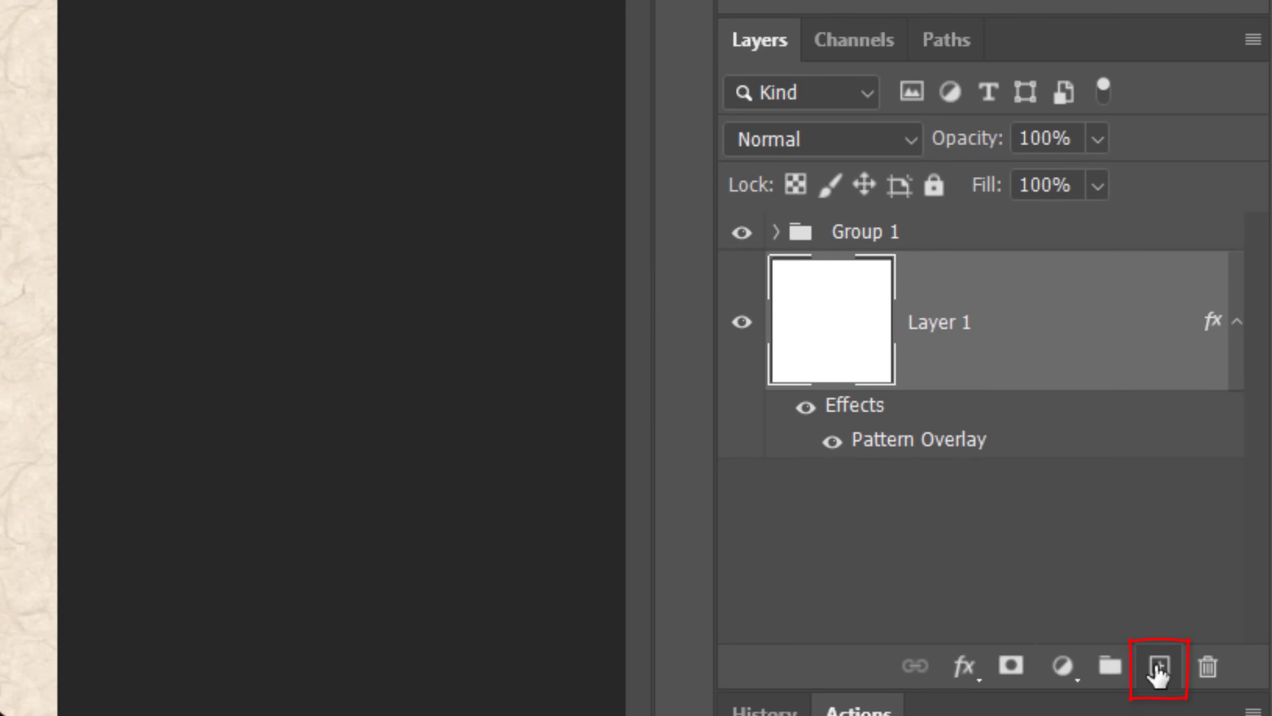
Merge a new empty layer with Layer 1 into Layer 2, then mask Group 1
click(1159, 673)
shift+click(969, 508)
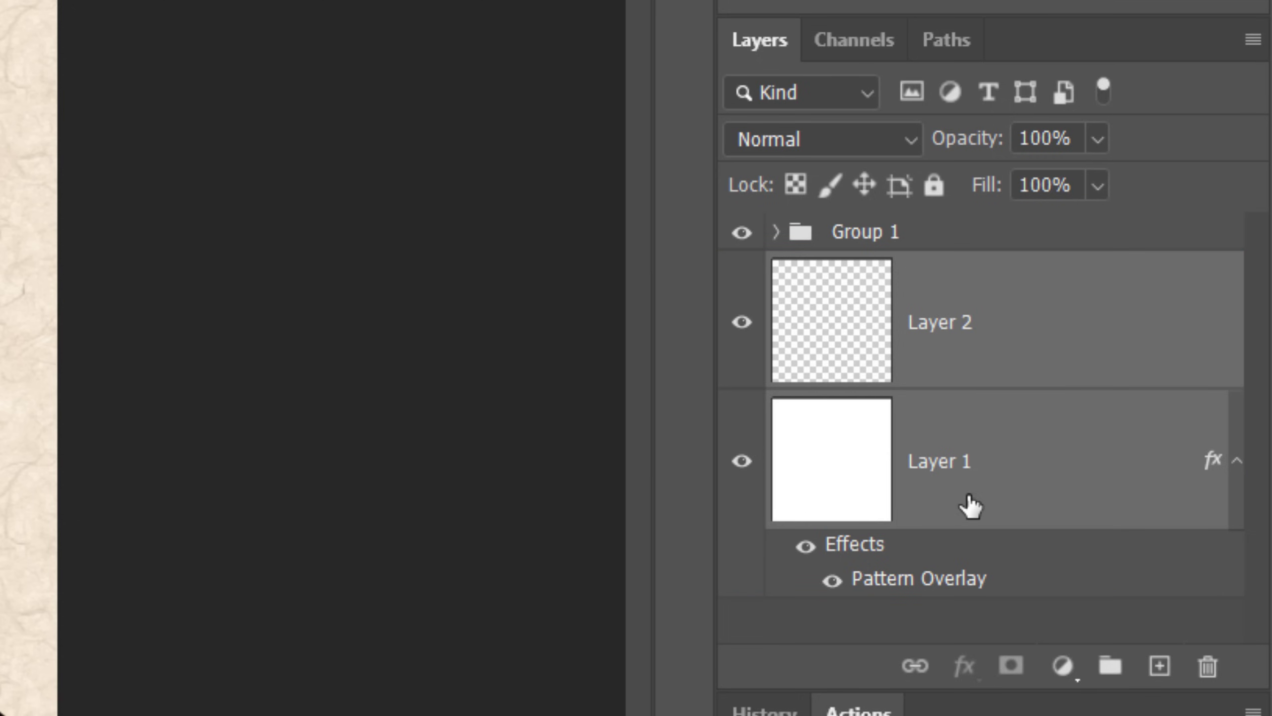
key(ctrl+e)
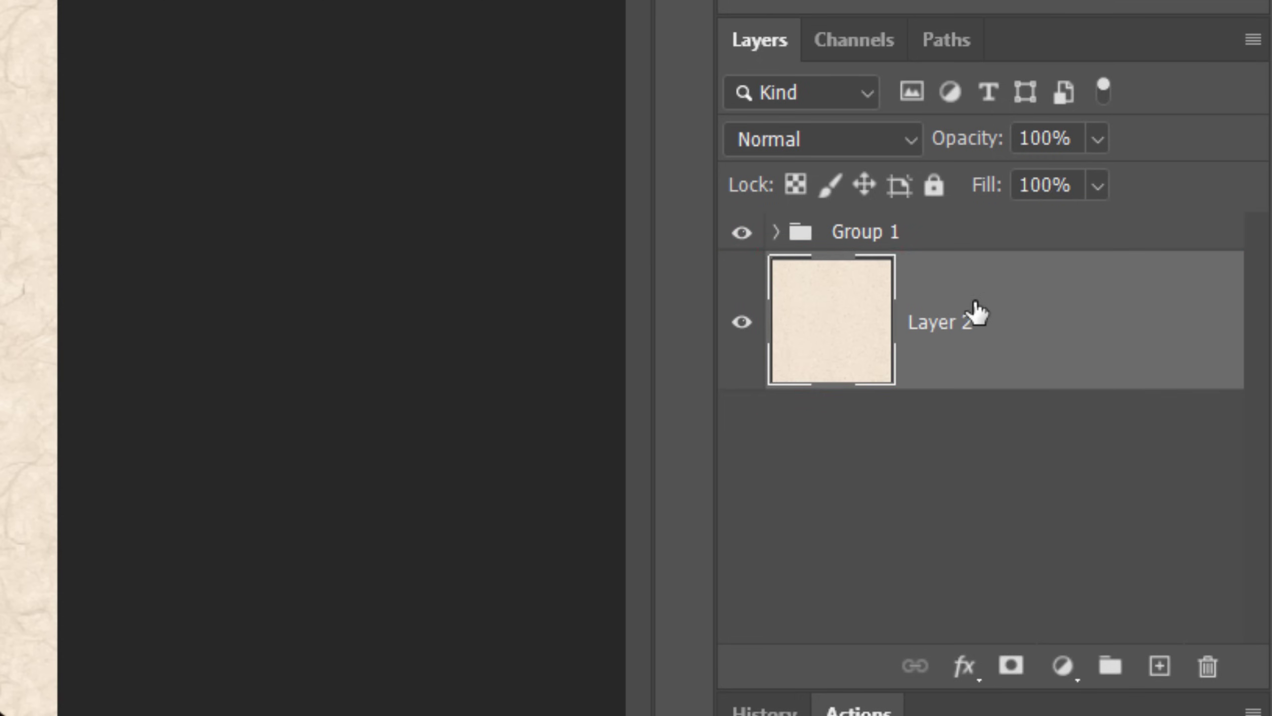
click(960, 242)
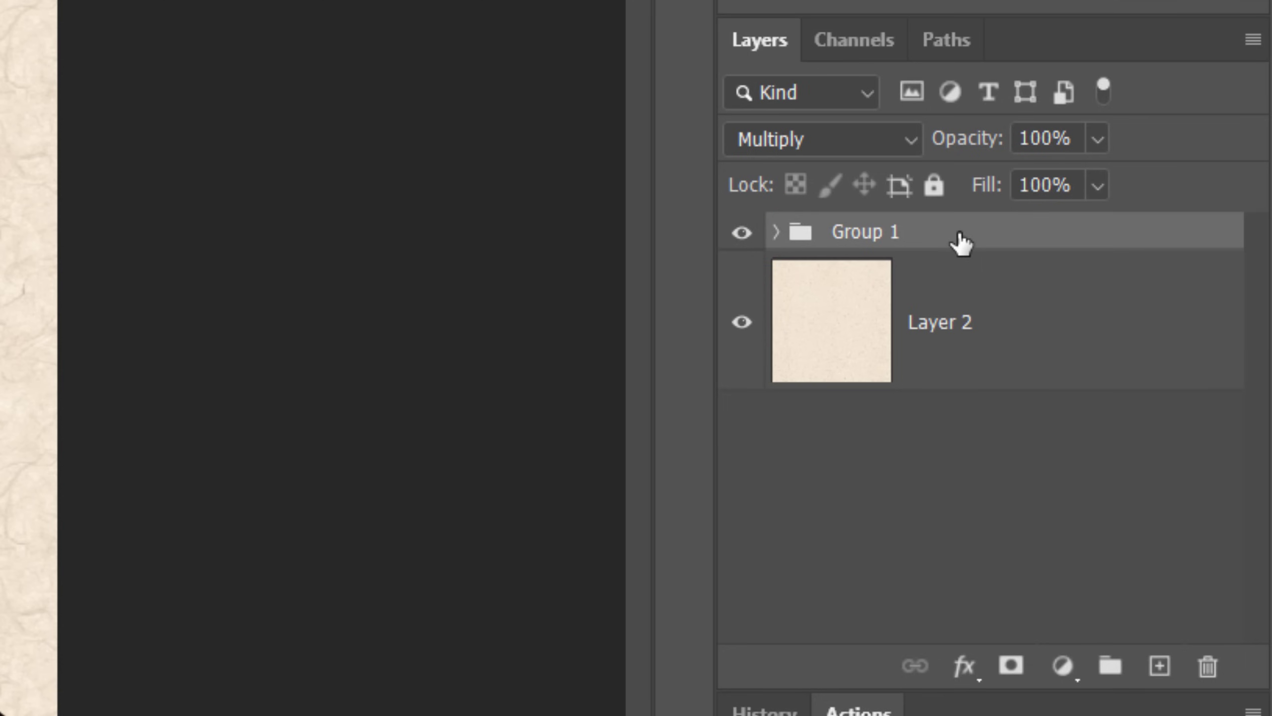
click(1016, 676)
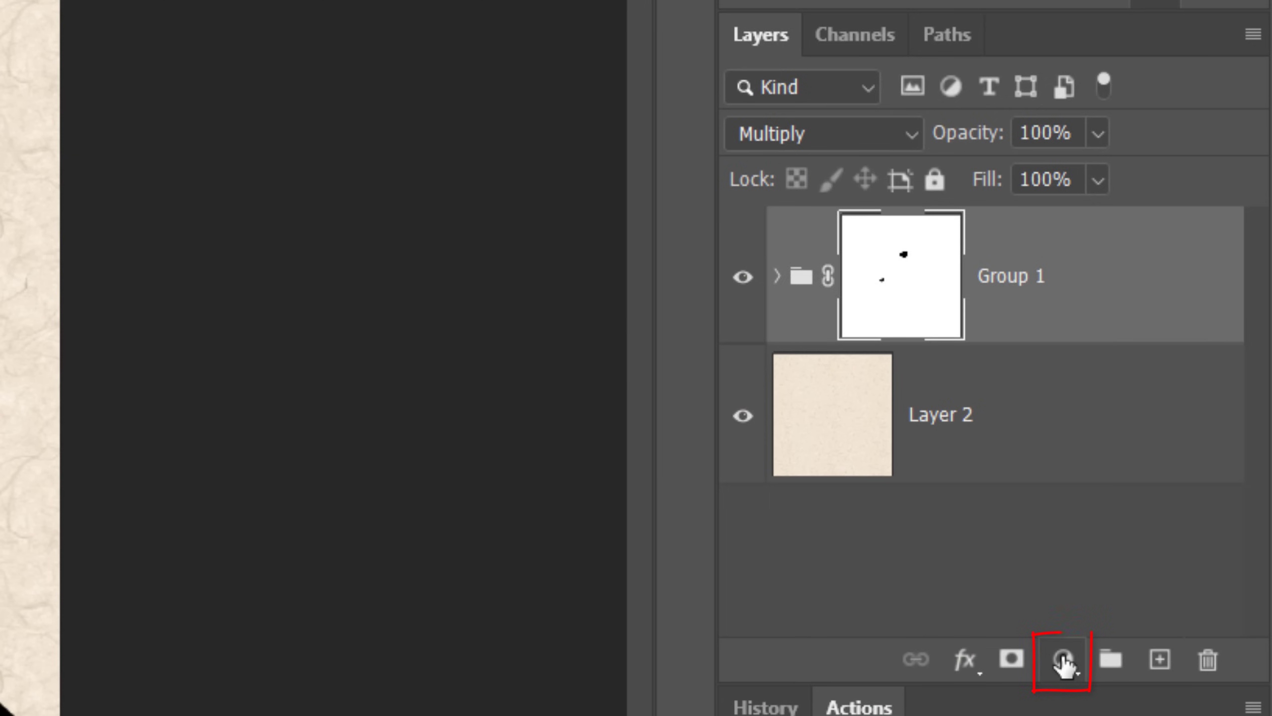
Add a Black, White Gradient Map whose dark stop is #160D02
click(1063, 659)
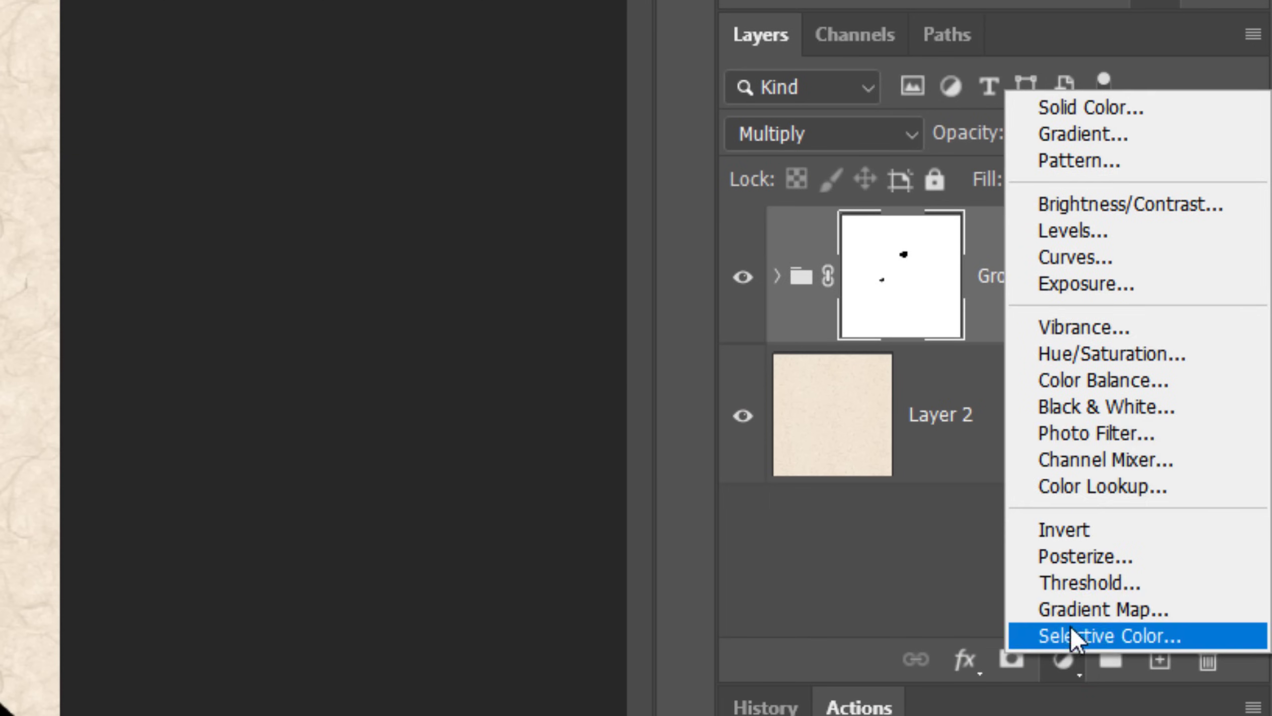
click(1083, 619)
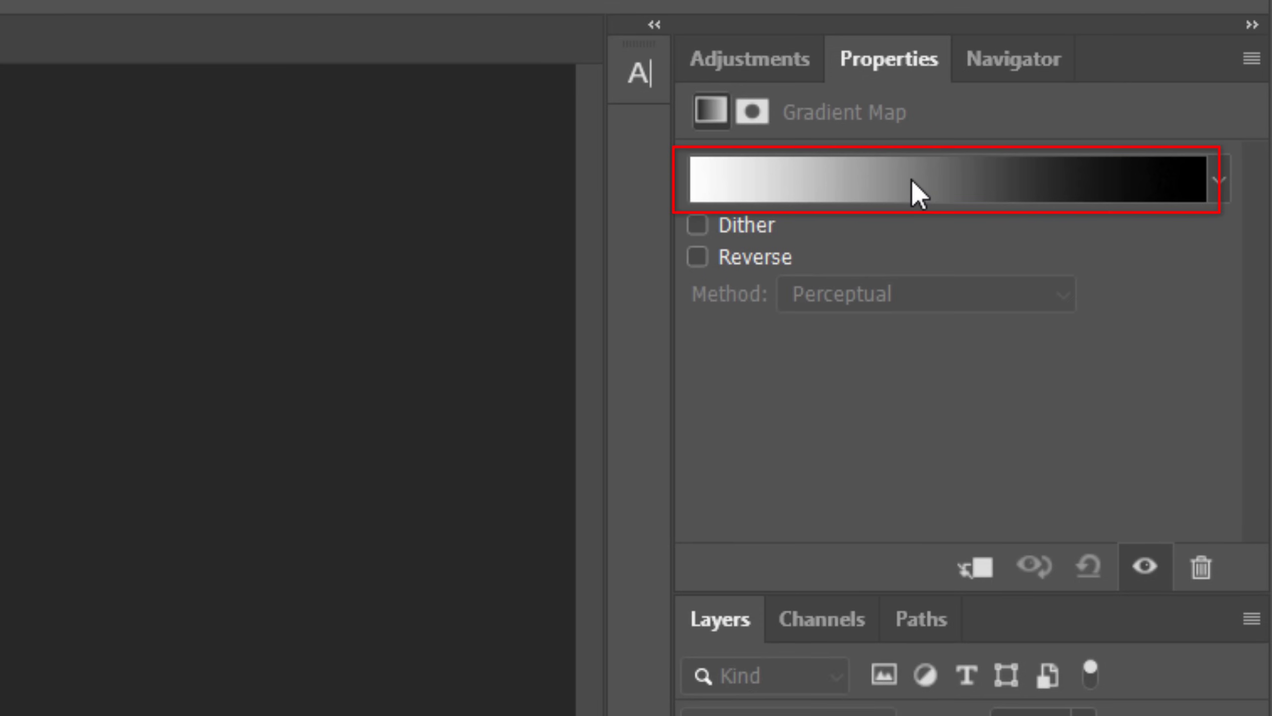
click(916, 192)
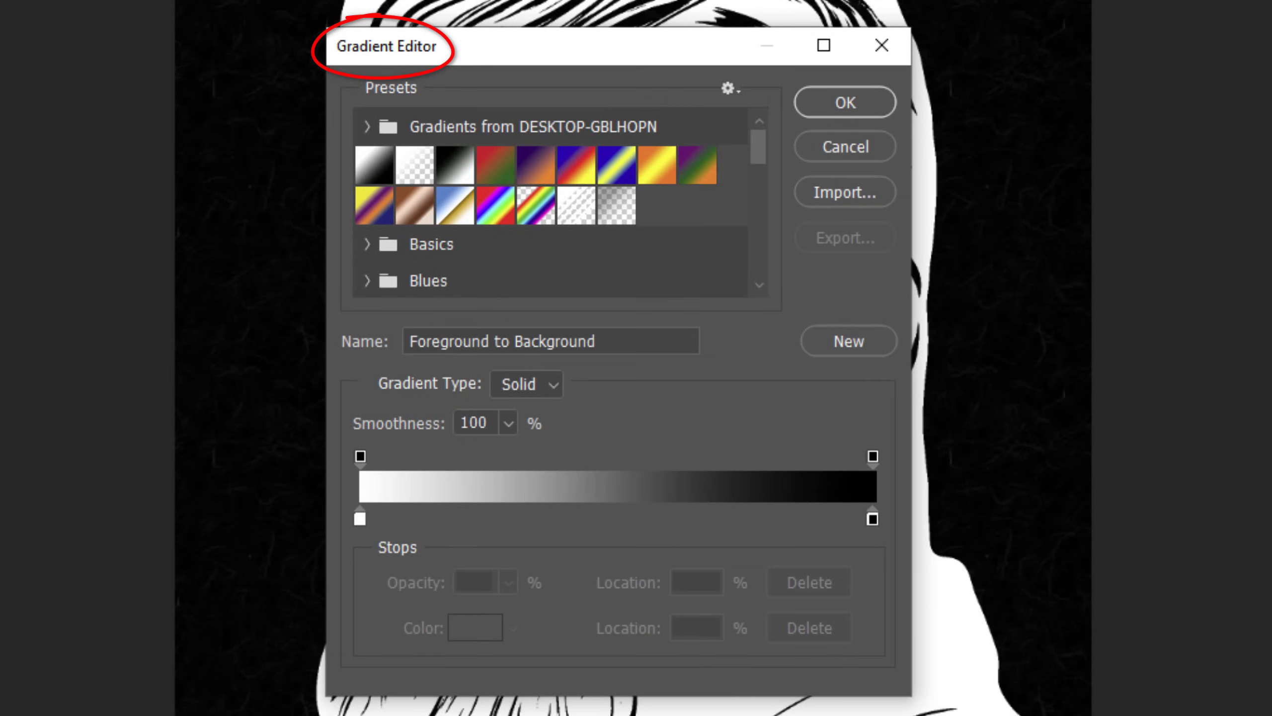
click(462, 165)
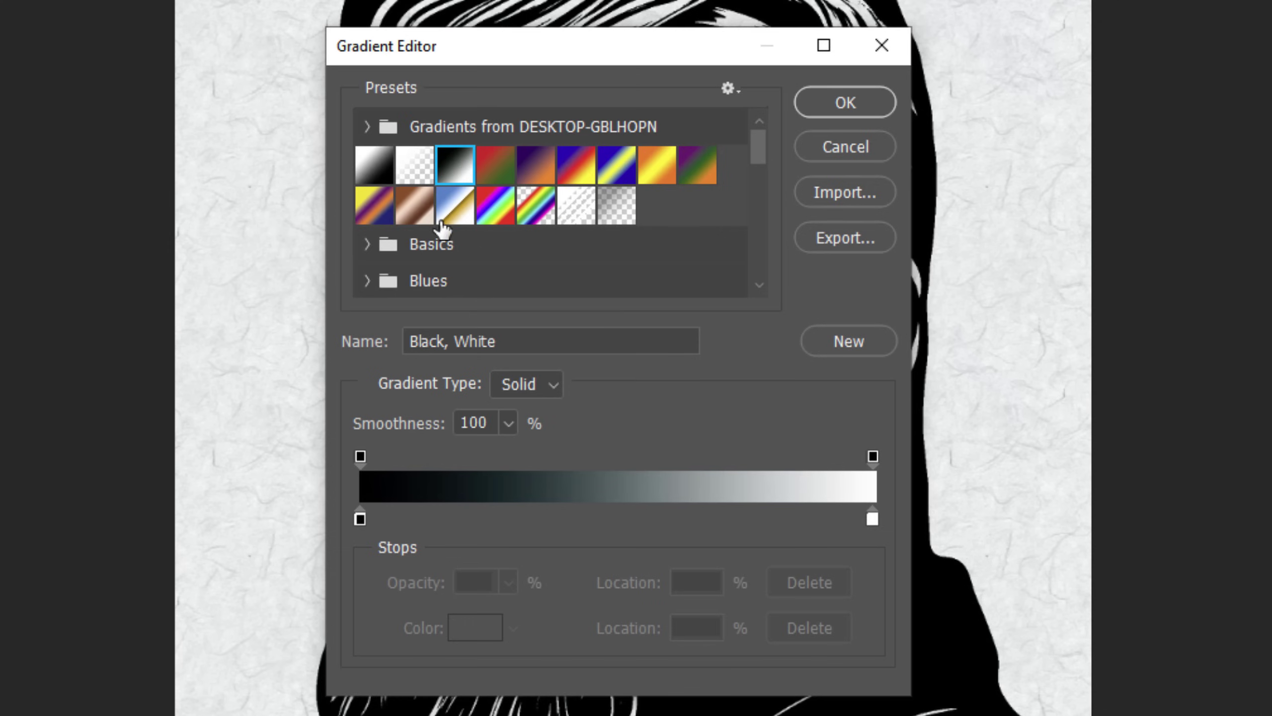
drag(360, 518, 364, 519)
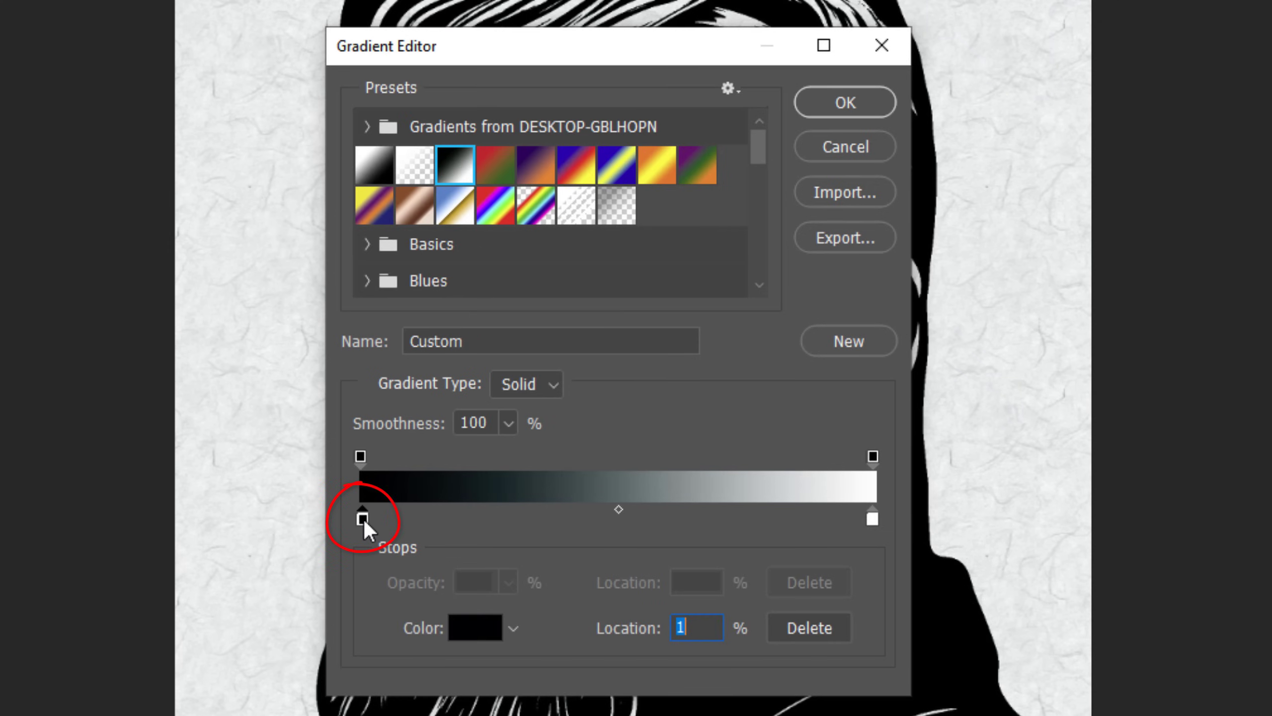
click(484, 636)
click(484, 632)
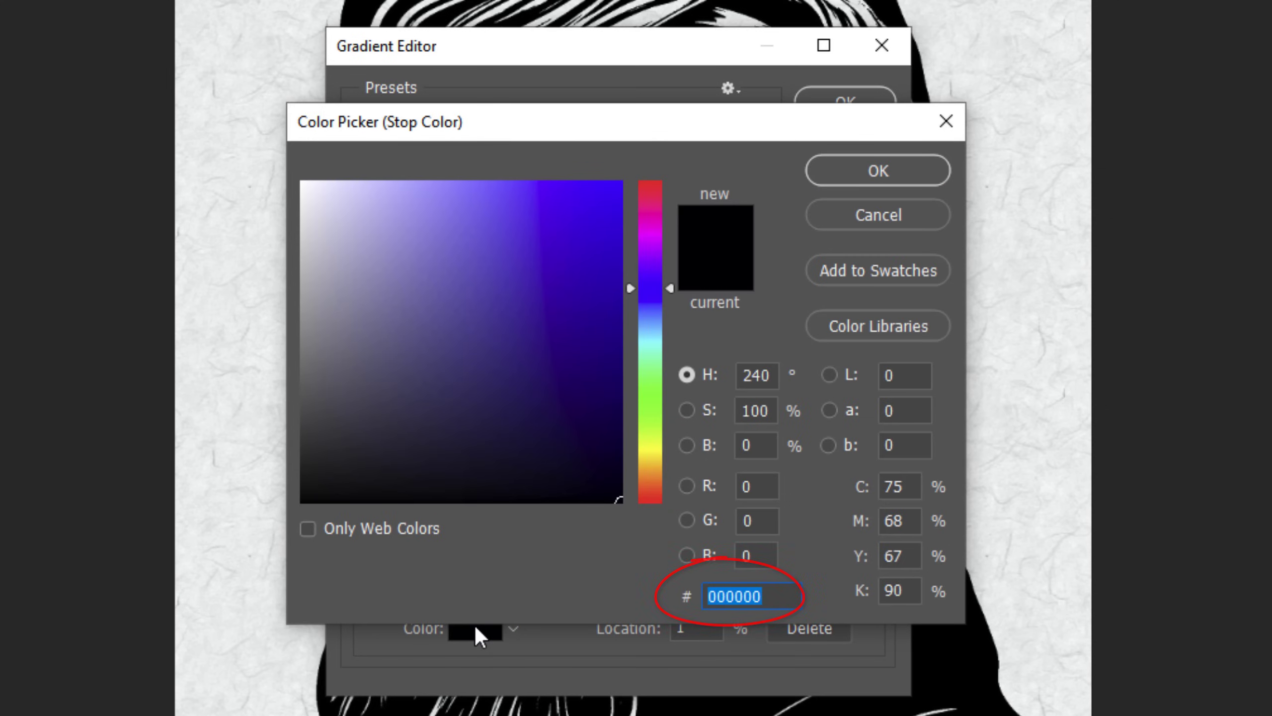
text(1)
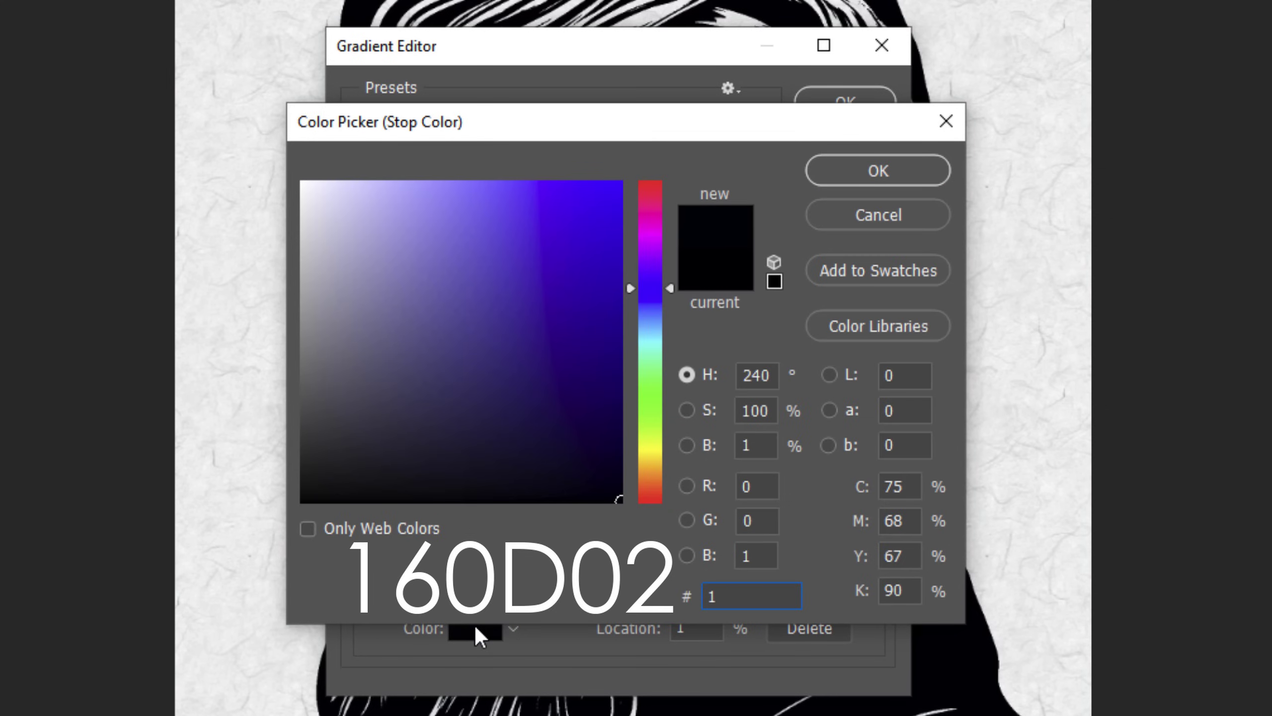
text(60)
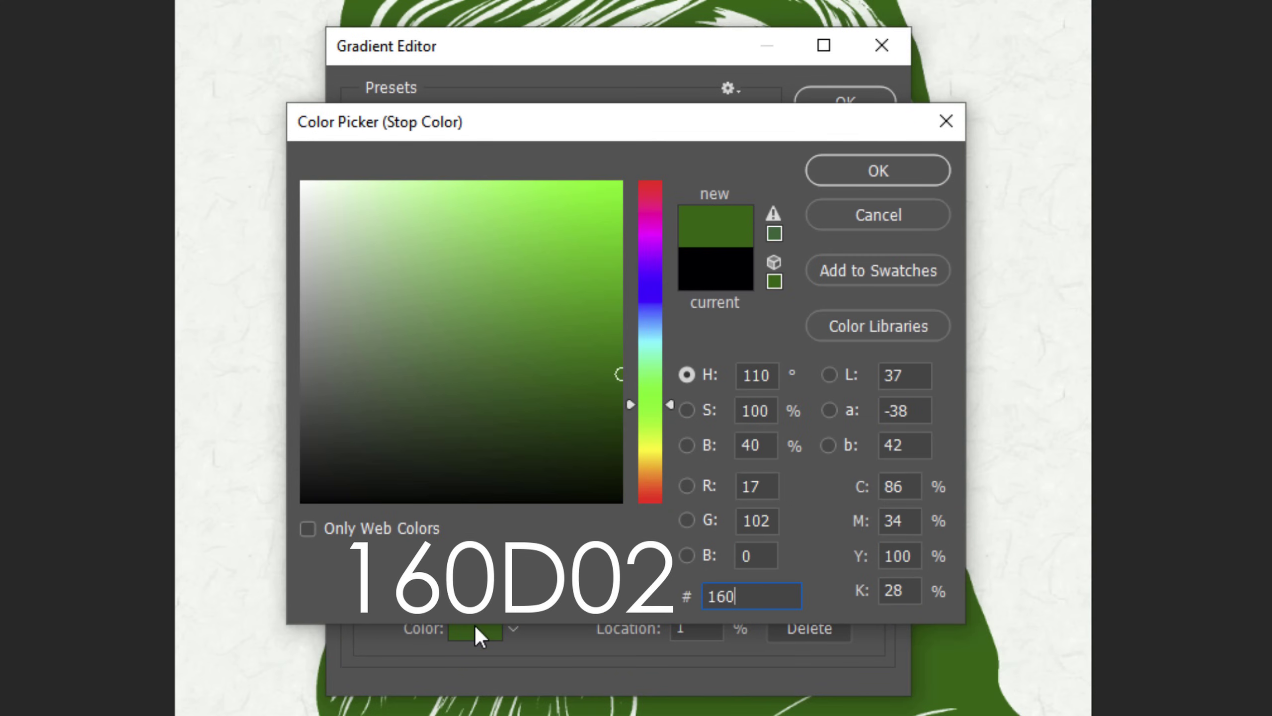
text(D02)
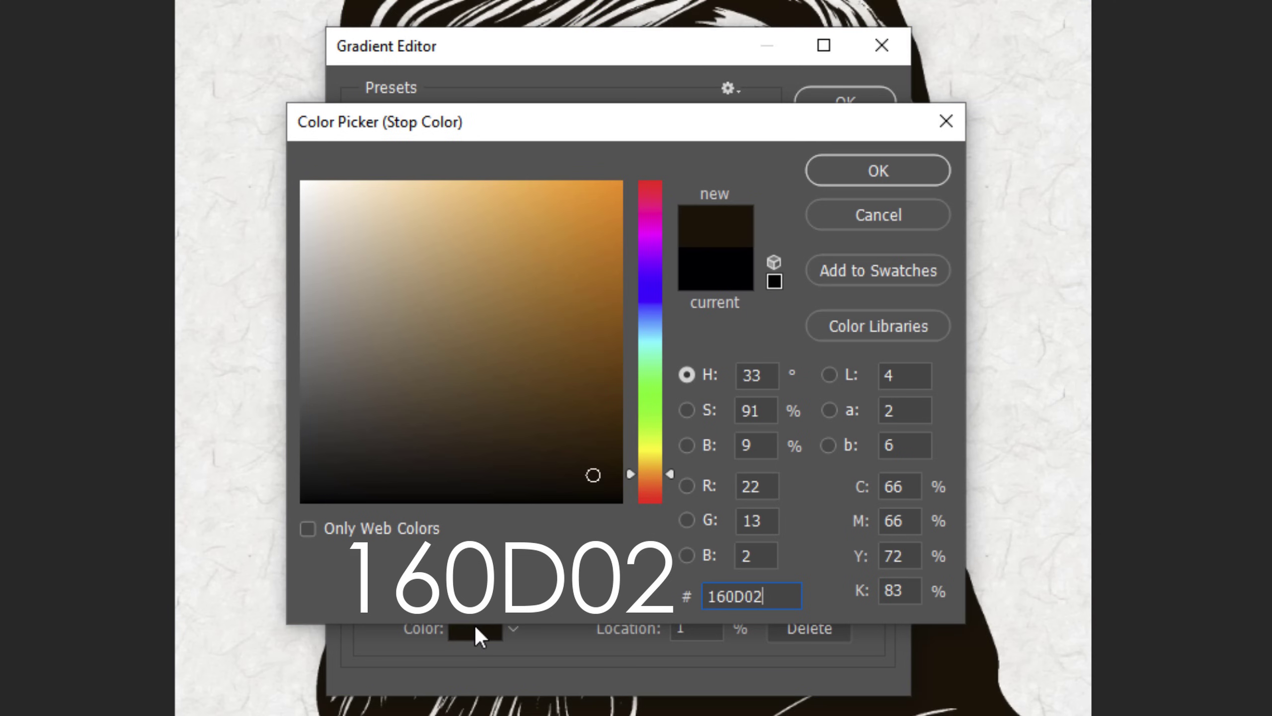
click(870, 169)
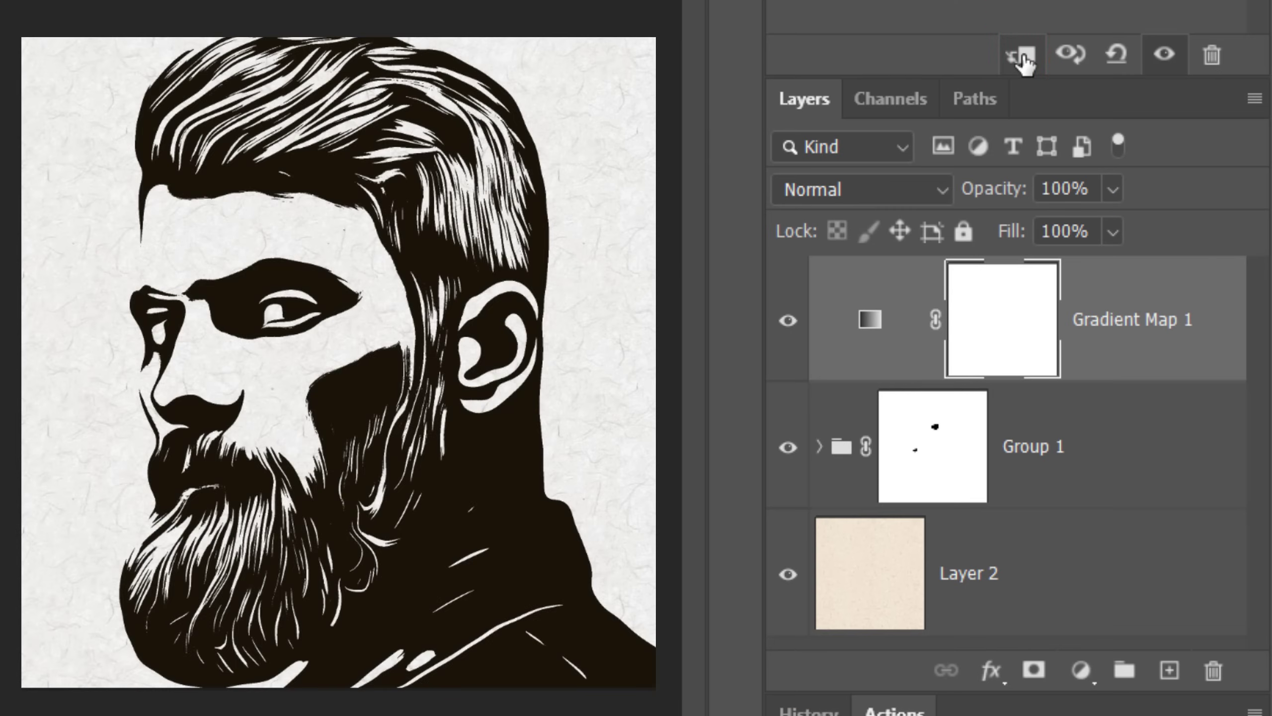
Clip Gradient Map 1 to Group 1 and select Group 1
click(1022, 58)
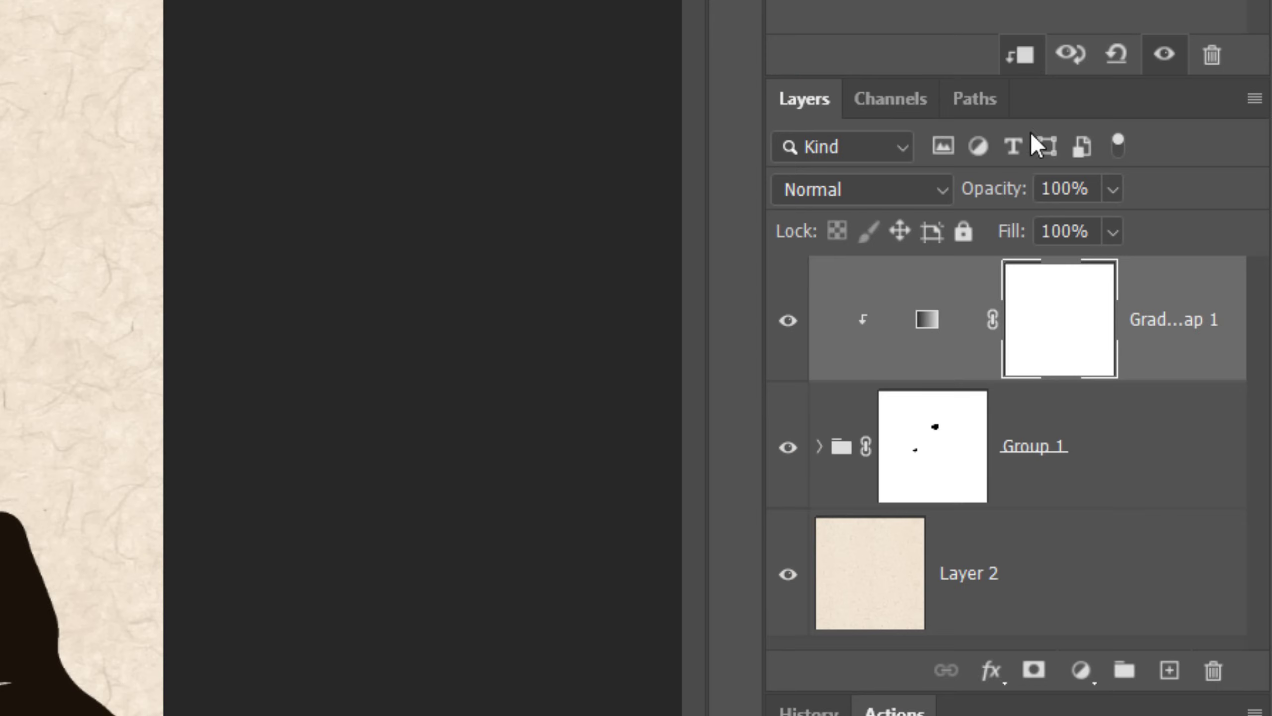
click(1116, 447)
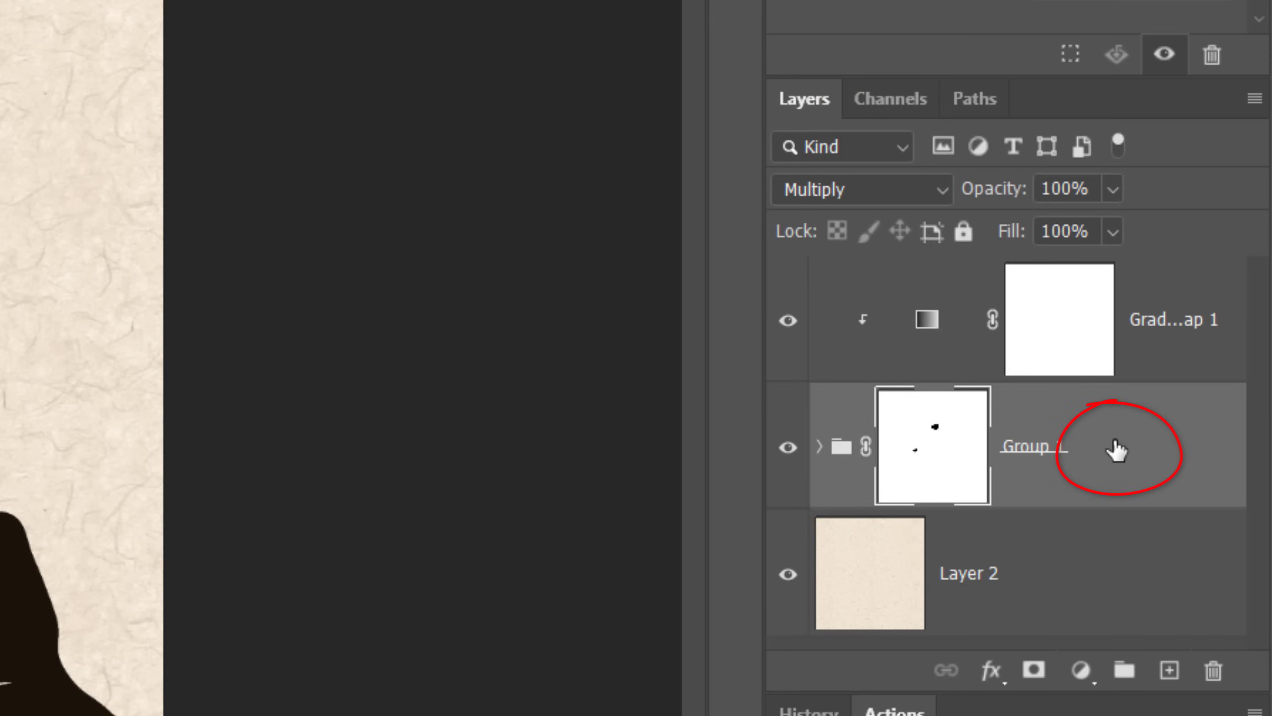
Open Group 1's Blending Options and test the Underlying Layer Blend If sliders
double_click(1116, 449)
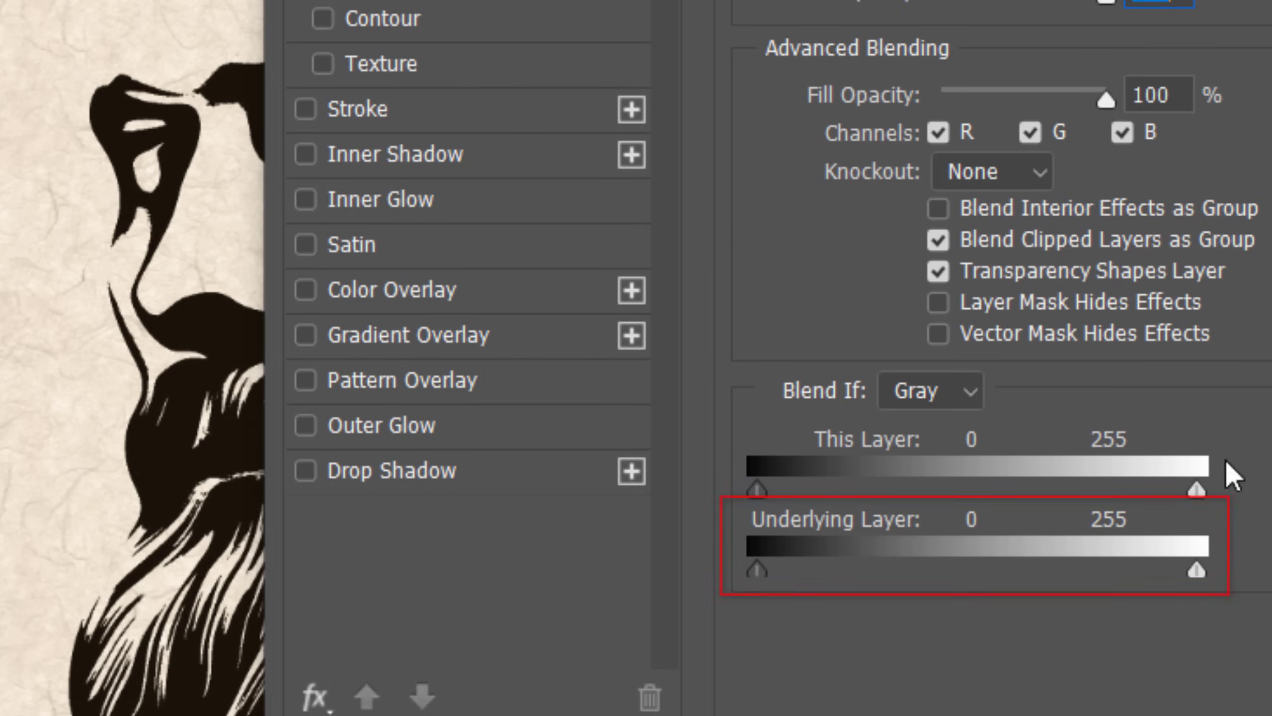
mouse_move(758, 572)
mouse_down()
mouse_move(1164, 580)
mouse_move(747, 571)
mouse_up()
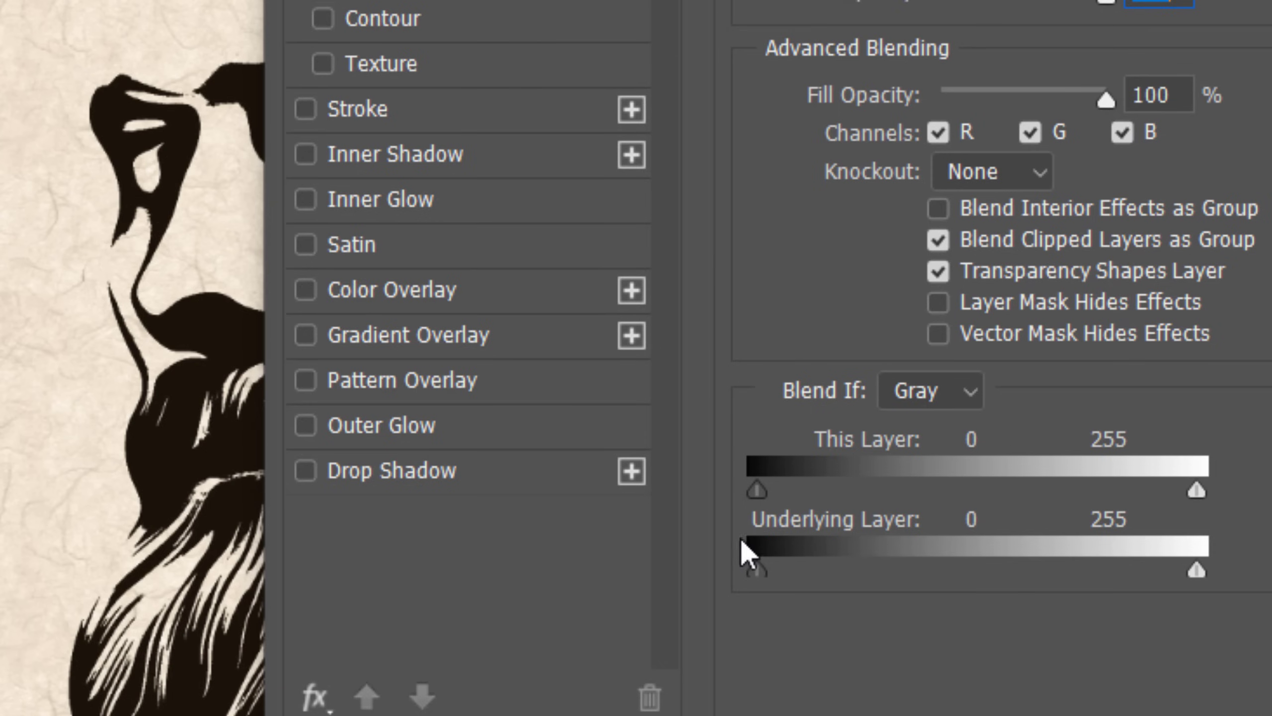
mouse_move(1197, 572)
mouse_down()
mouse_move(1097, 576)
mouse_move(1236, 577)
mouse_up()
Split the Underlying Layer sliders to 185/222 and 237/255
key(alt)
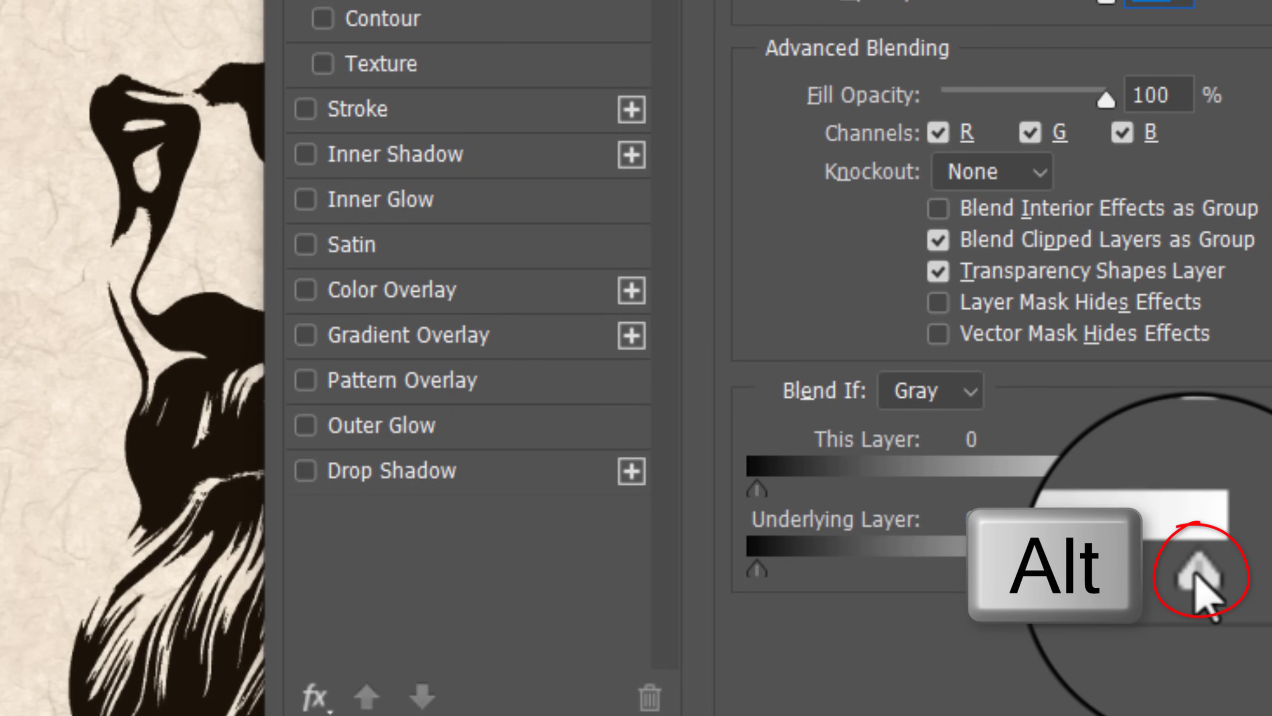
alt+click(1195, 575)
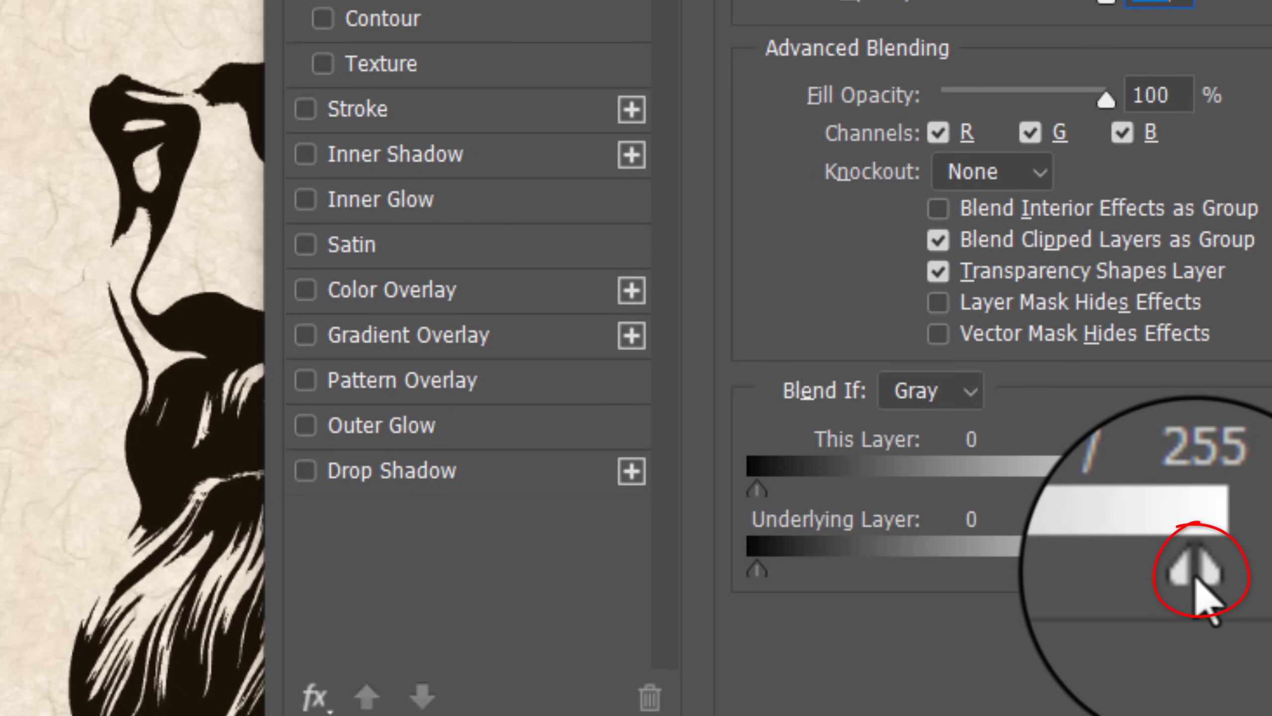
drag(1198, 574, 1054, 575)
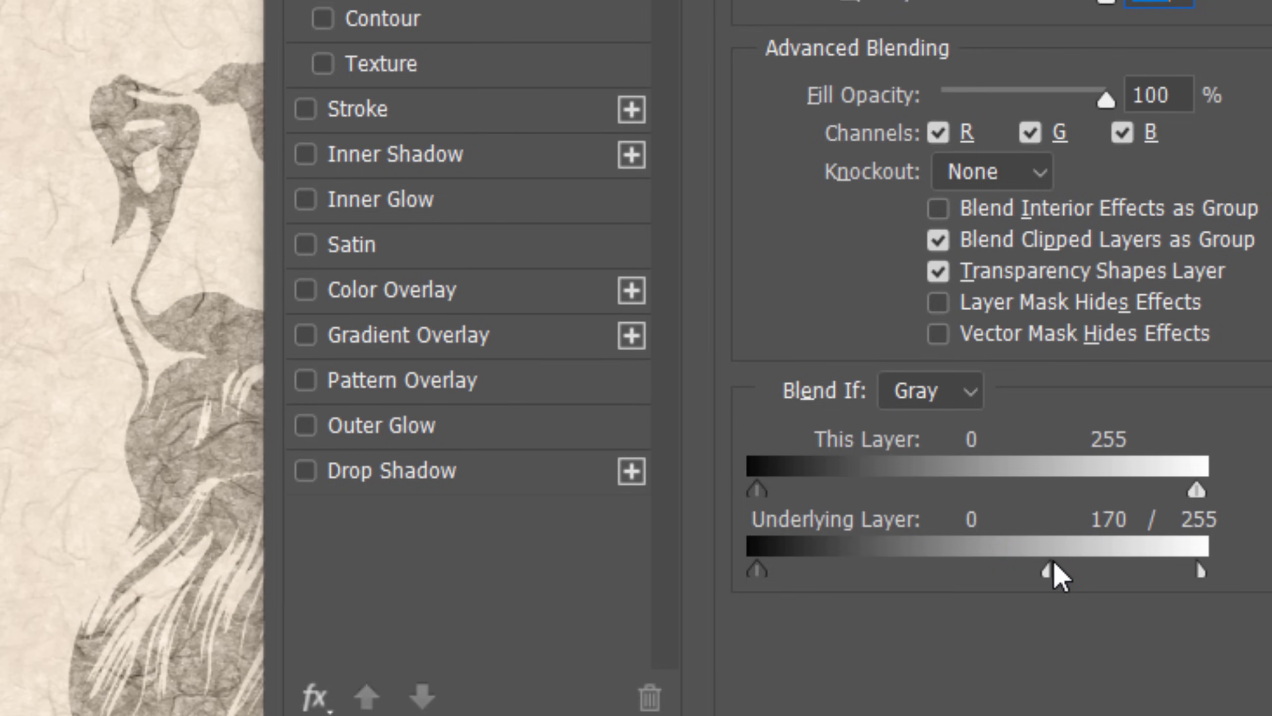
drag(1054, 575, 1160, 574)
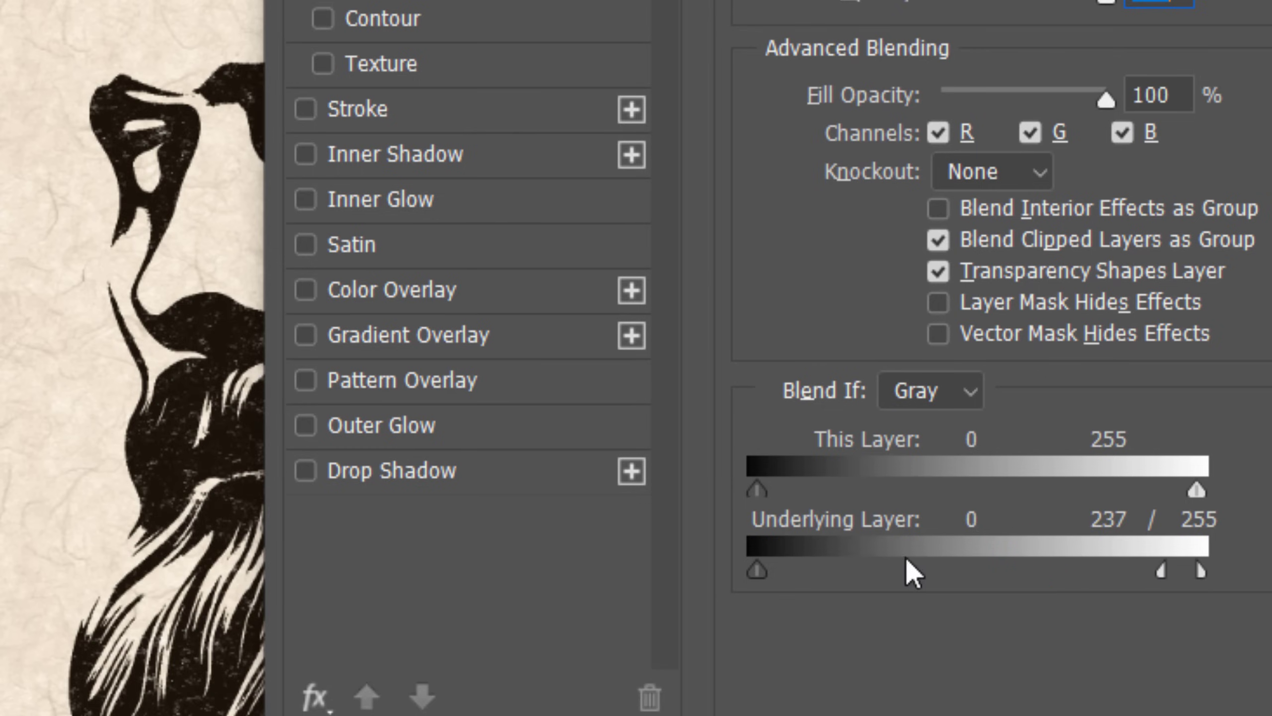
key(alt)
drag(758, 575, 1143, 575)
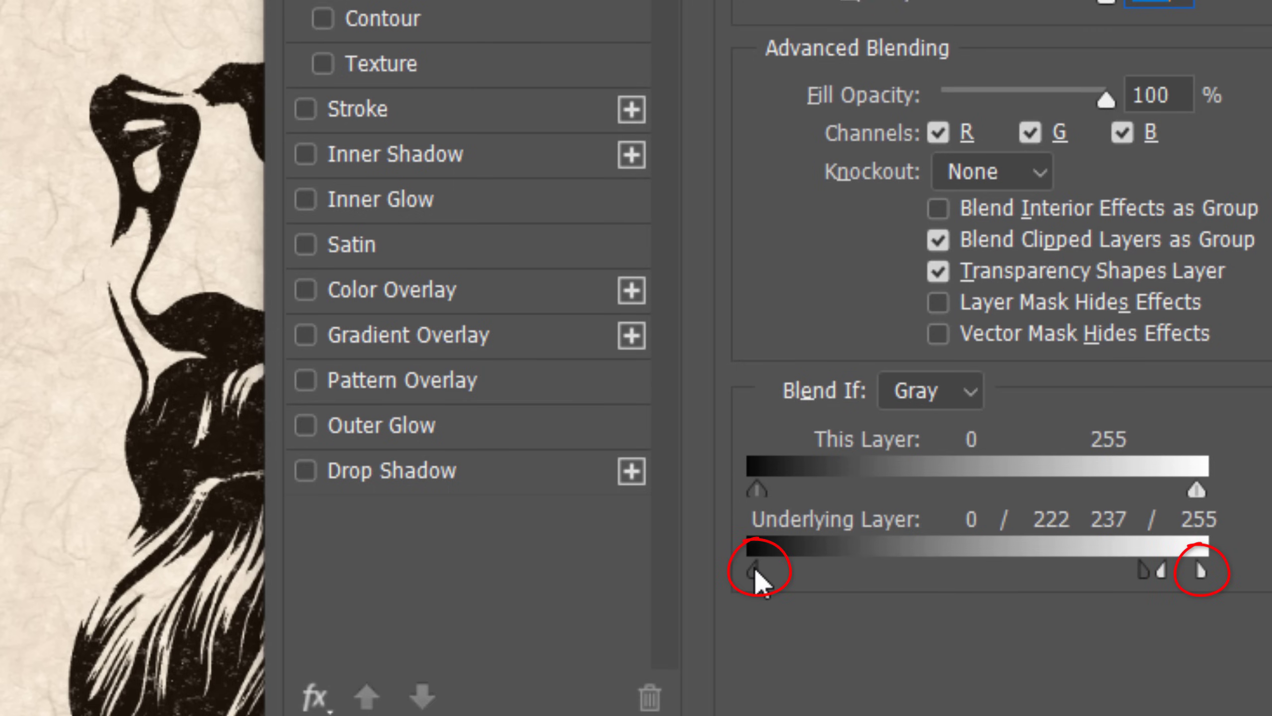
drag(756, 574, 1081, 574)
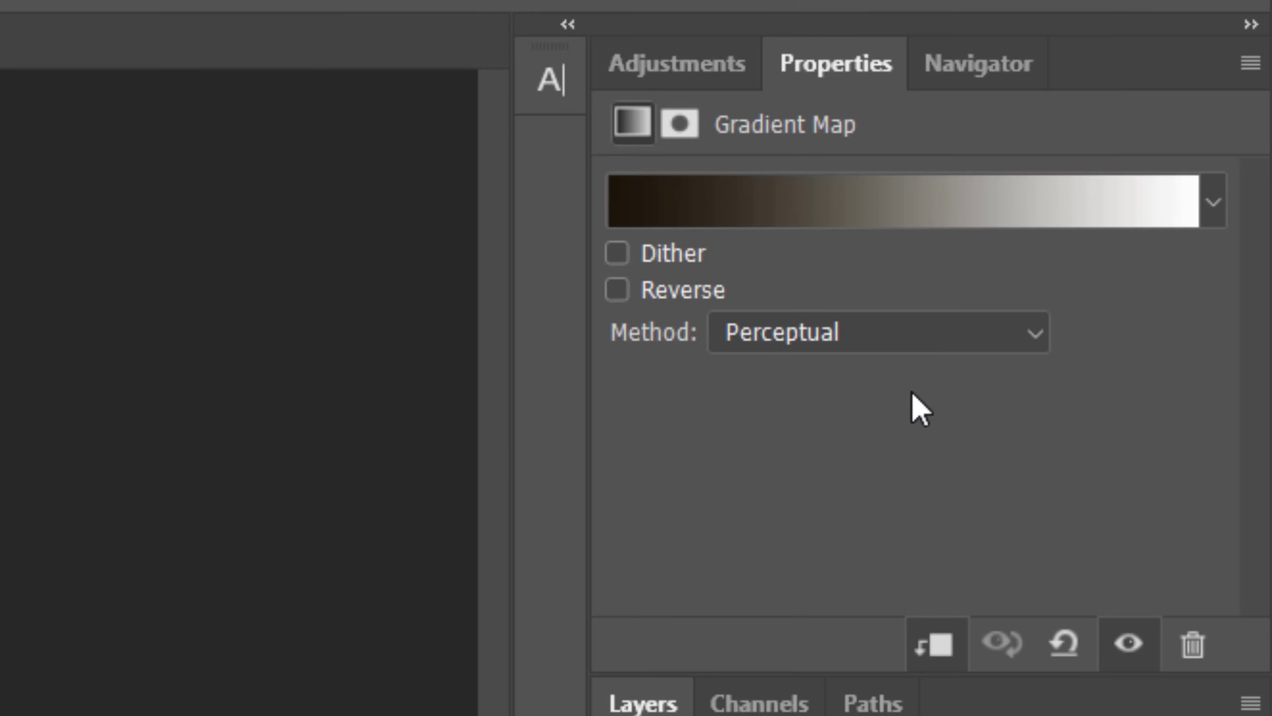
Try Linear, Classic and Perceptual gradient map interpolation, ending on Linear
click(910, 340)
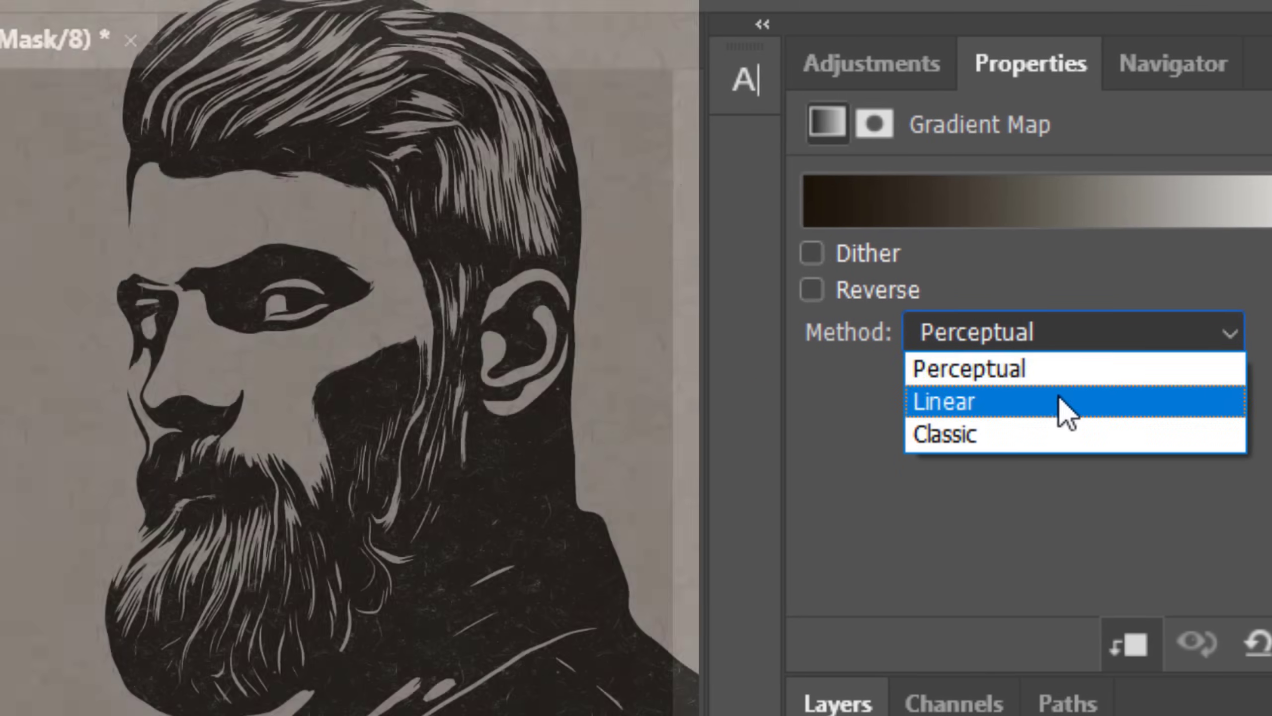
click(1044, 400)
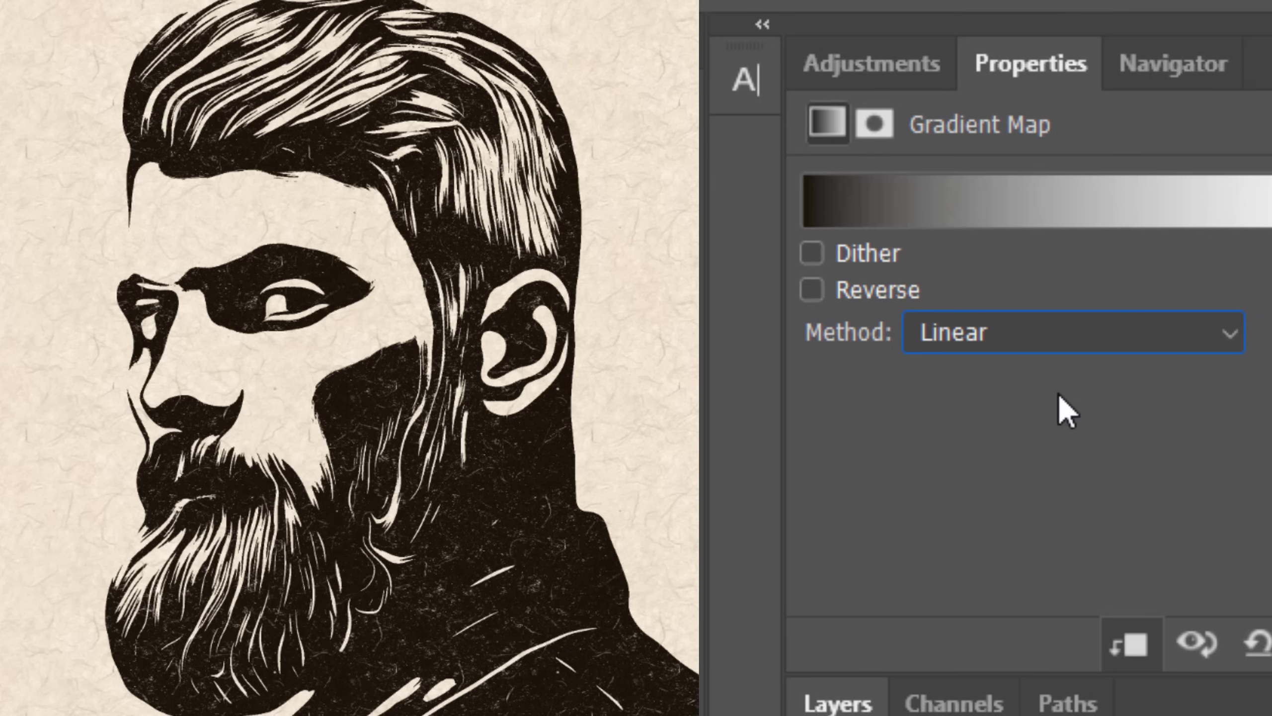
click(1051, 336)
click(1027, 435)
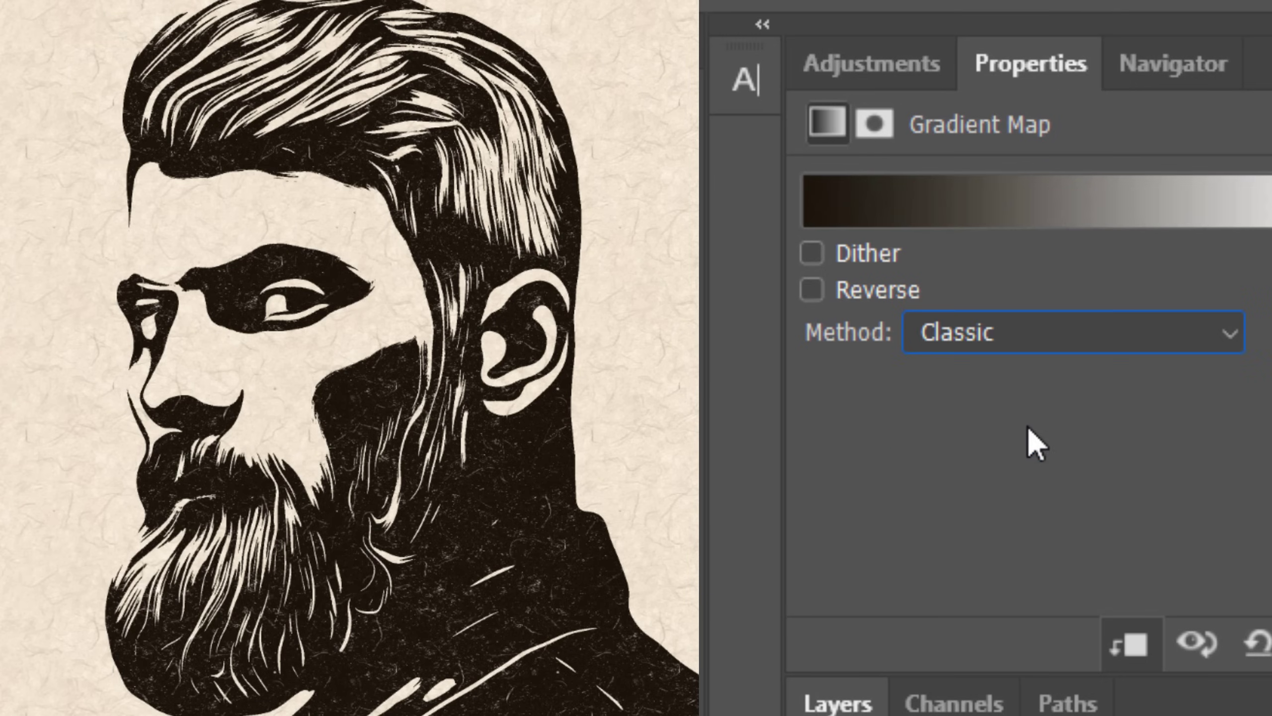
click(1031, 343)
click(1034, 366)
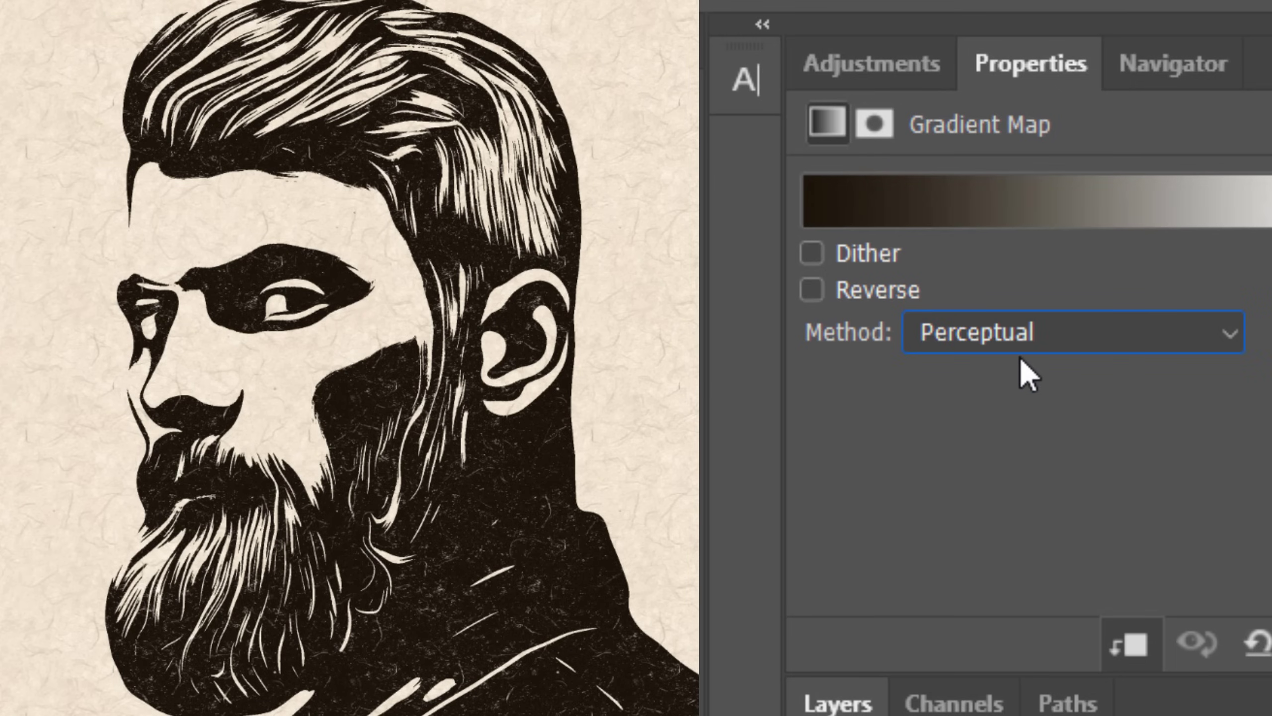
click(1022, 337)
click(983, 398)
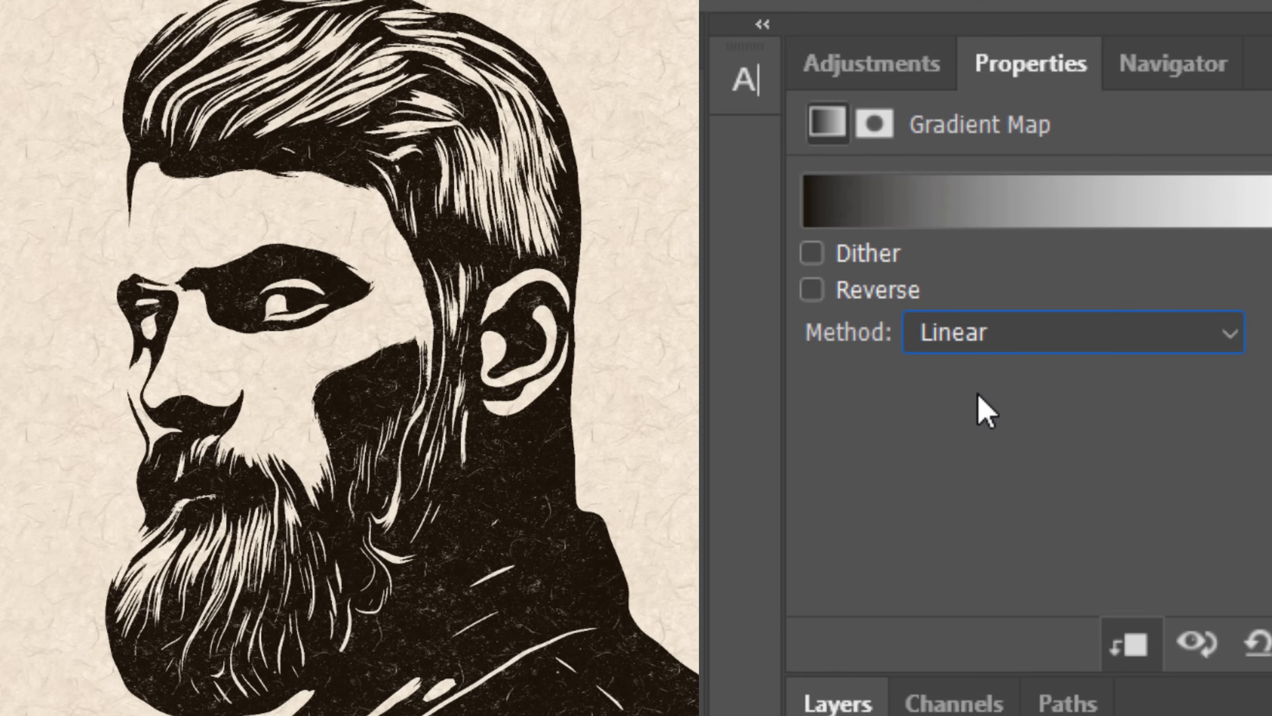